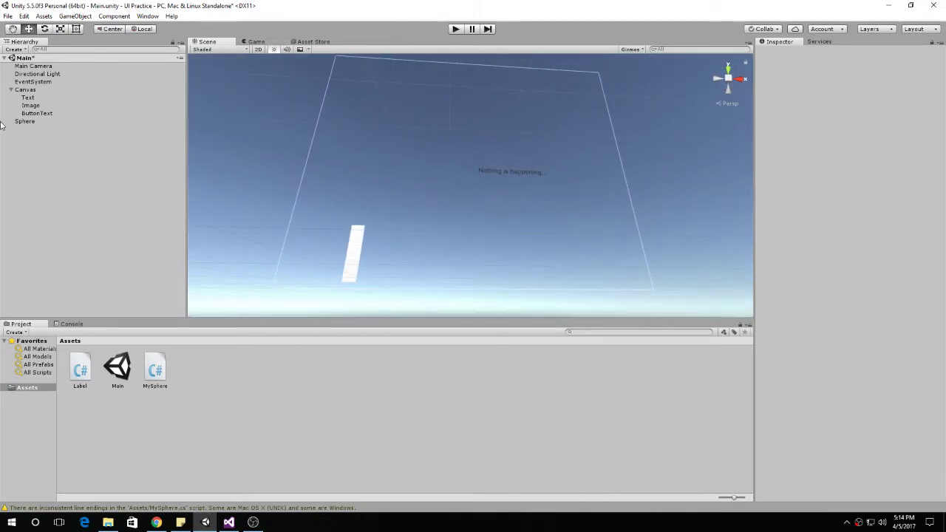
- Review the ButtonText object, the game view and the DestroyMe function in the MySphere script
left_click(37, 114)
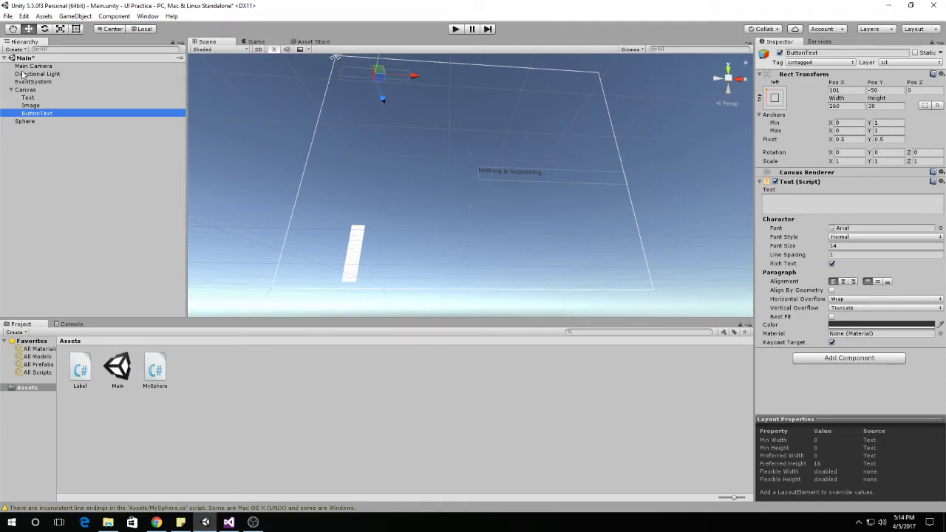
left_click(254, 43)
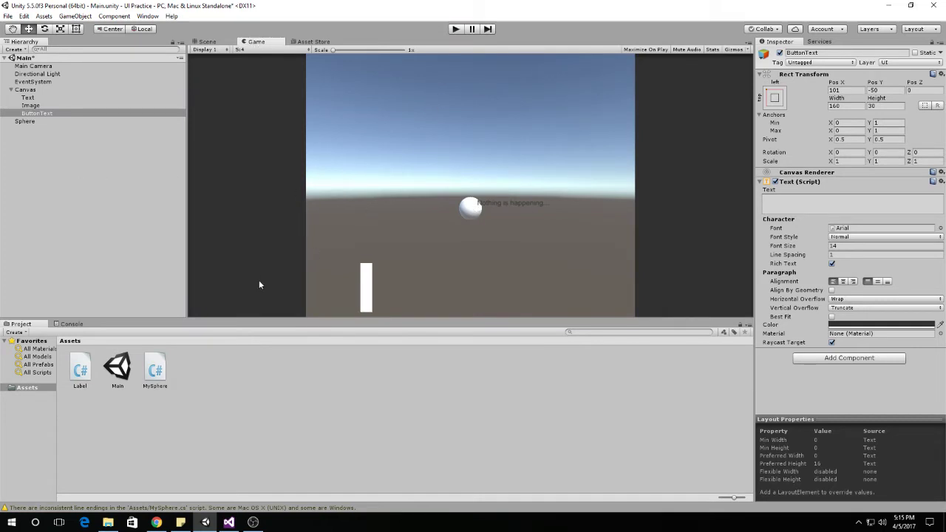
left_click(154, 369)
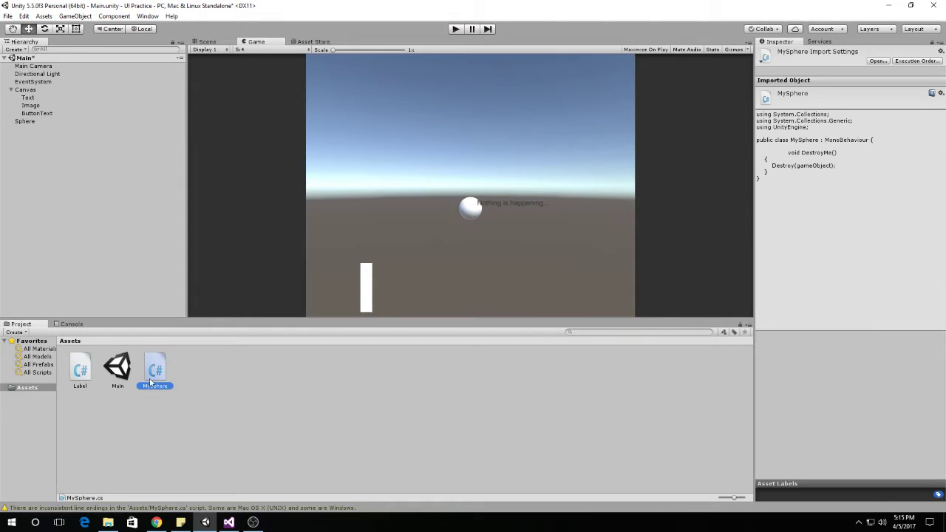
left_click(228, 520)
left_click(44, 81)
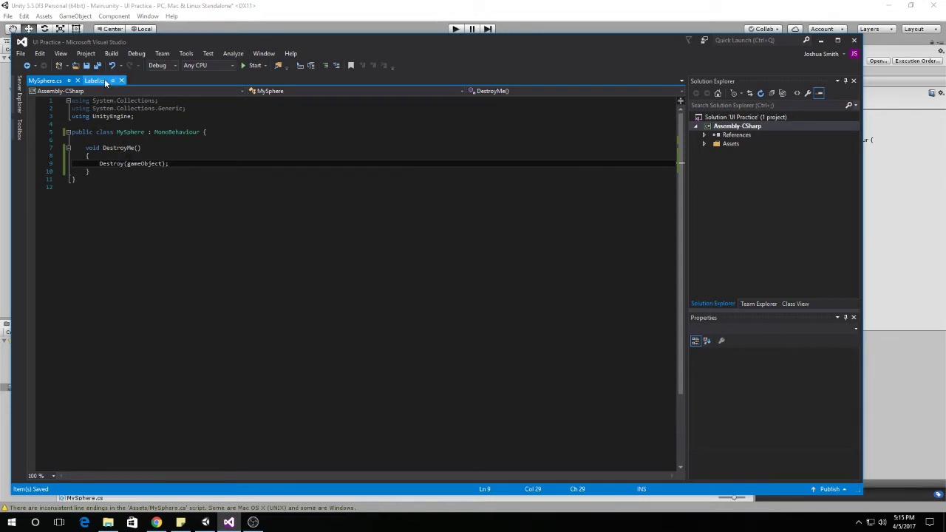
left_click(5, 177)
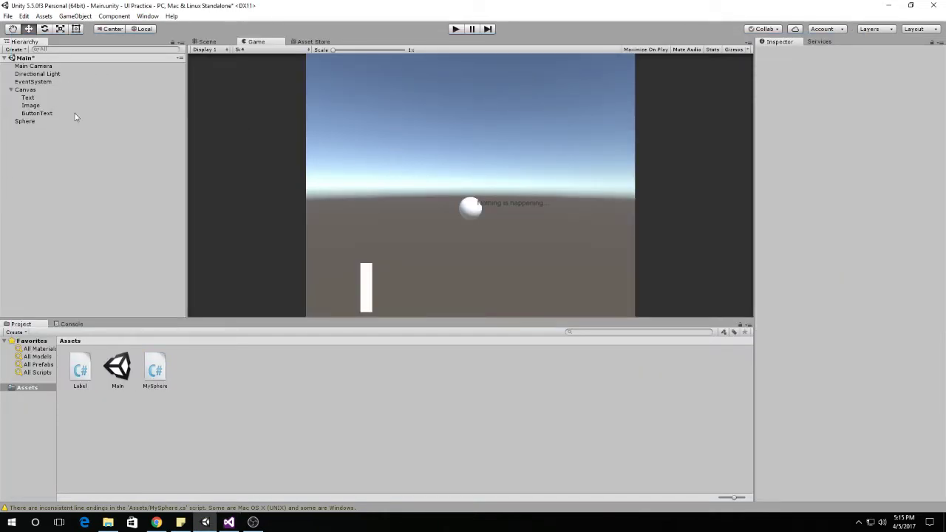
- Add a UI Button to the Canvas and move it to about X 205, Y 90
left_click(33, 90)
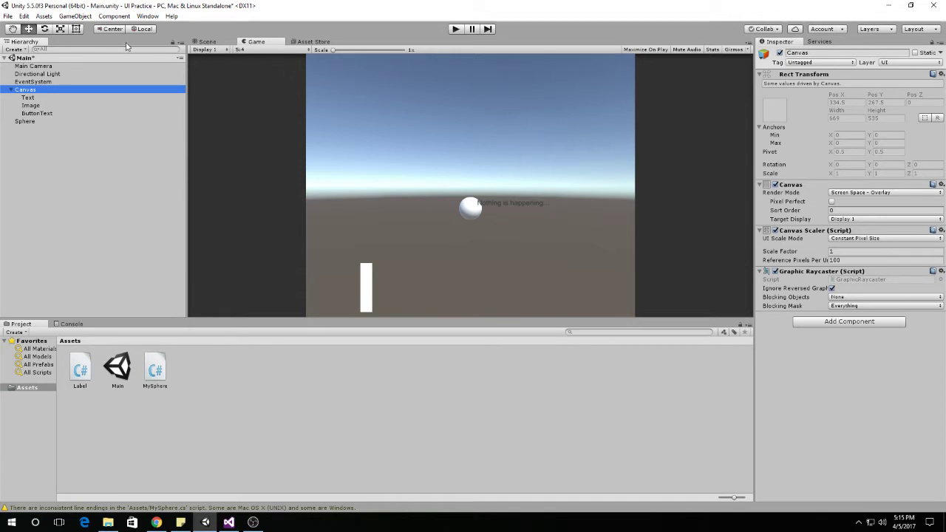
left_click(207, 41)
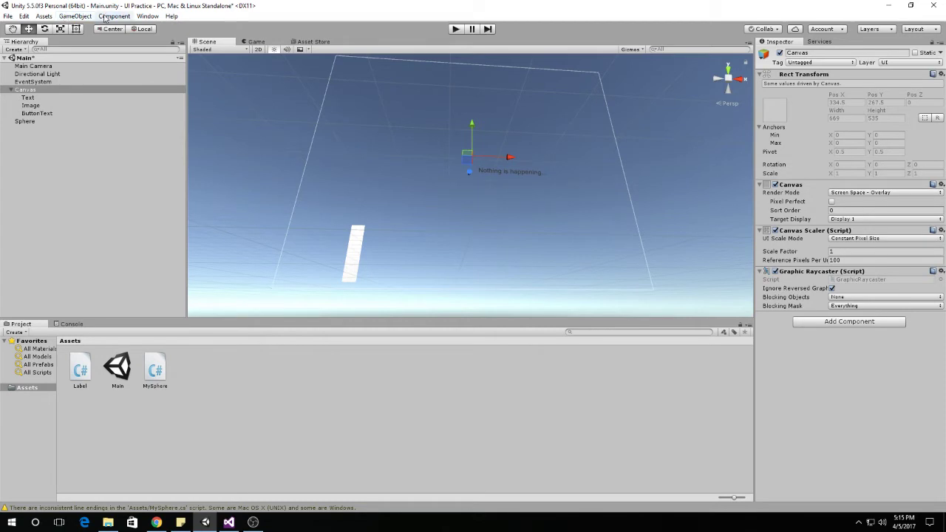
left_click(78, 16)
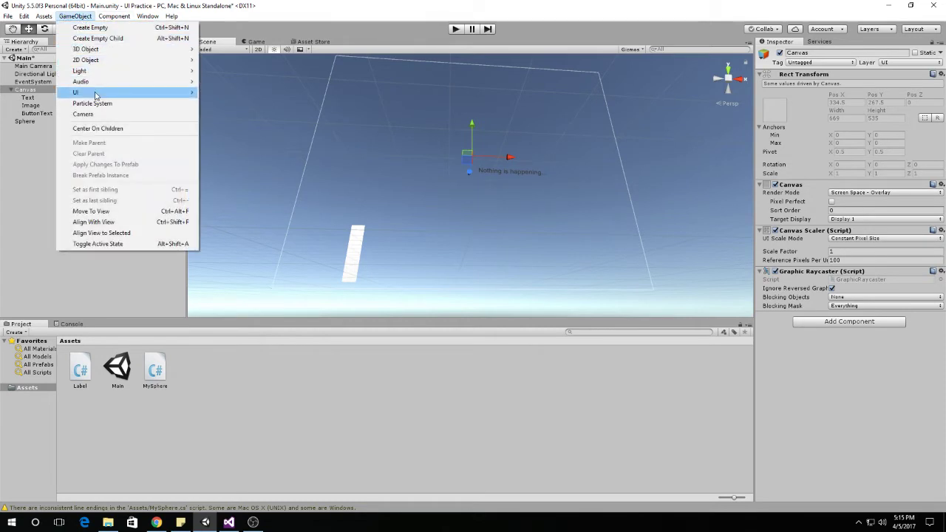
mouse_move(100, 92)
left_click(234, 128)
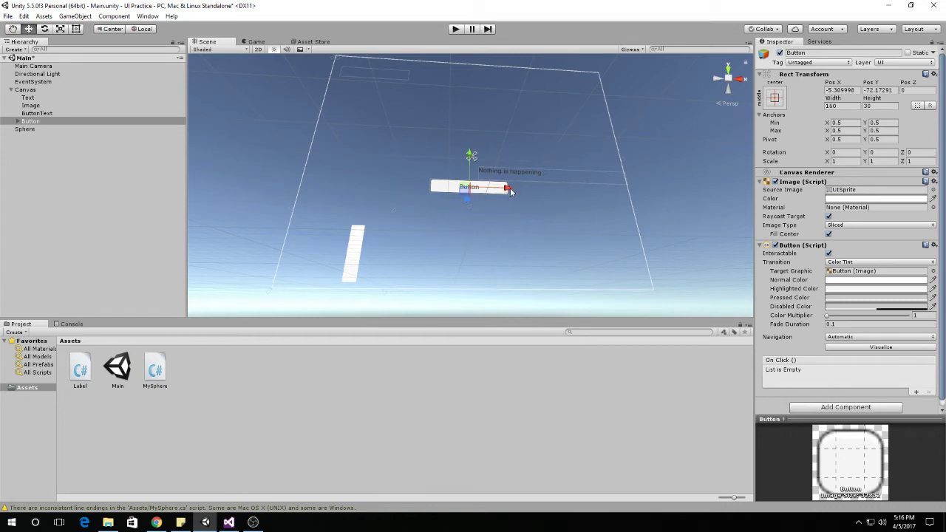
left_click_drag(509, 194, 599, 207)
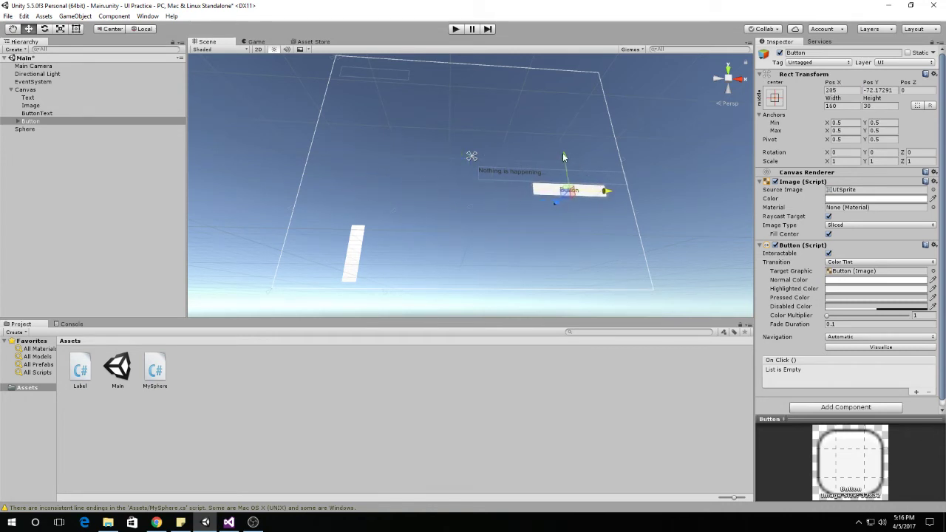
left_click_drag(556, 155, 539, 92)
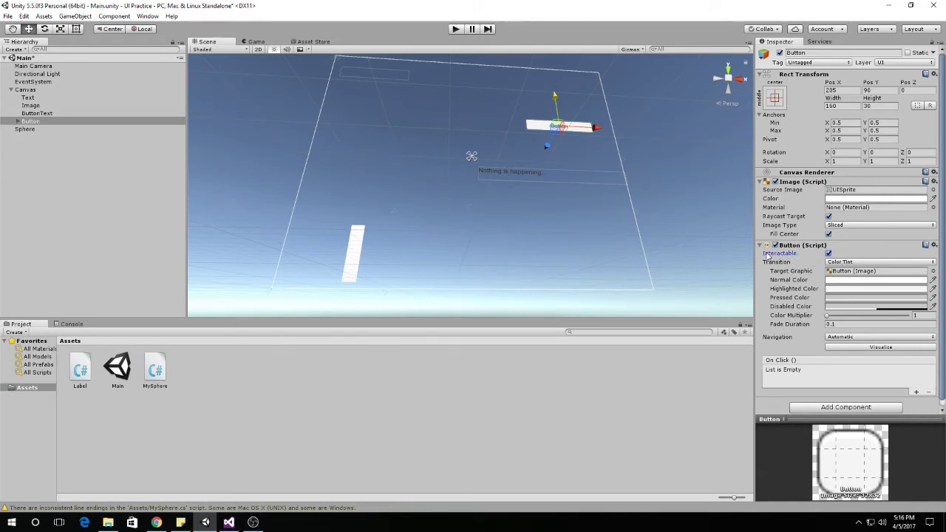
- Test the button in play mode with Interactable disabled, and re-enable Interactable after stopping the game
left_click(829, 254)
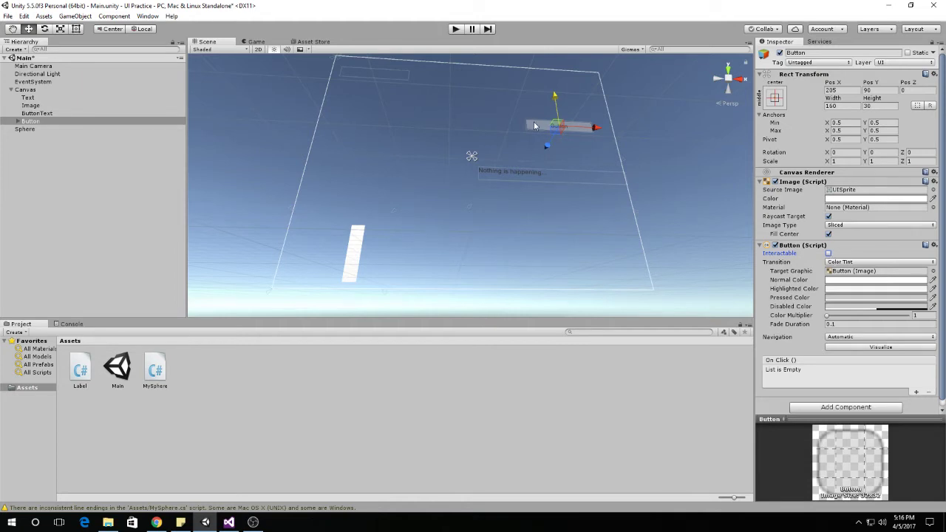
left_click(454, 31)
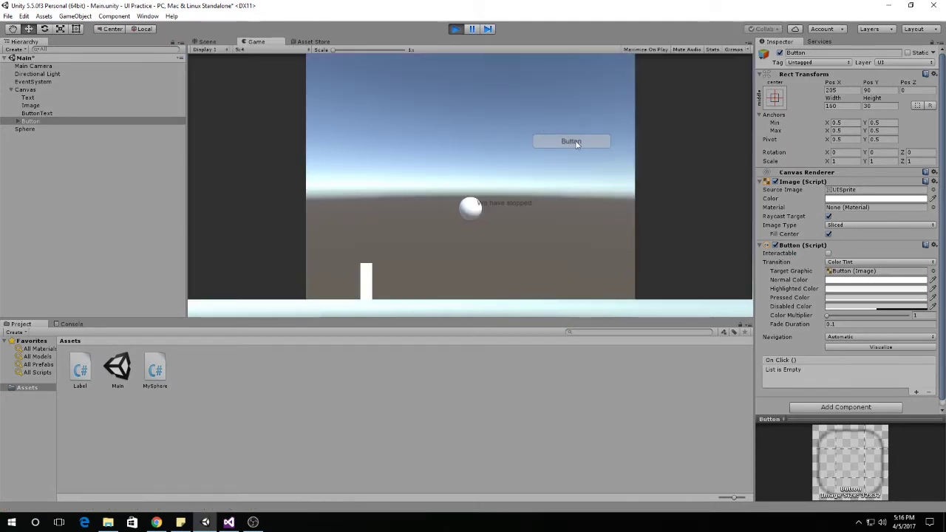
left_click(457, 29)
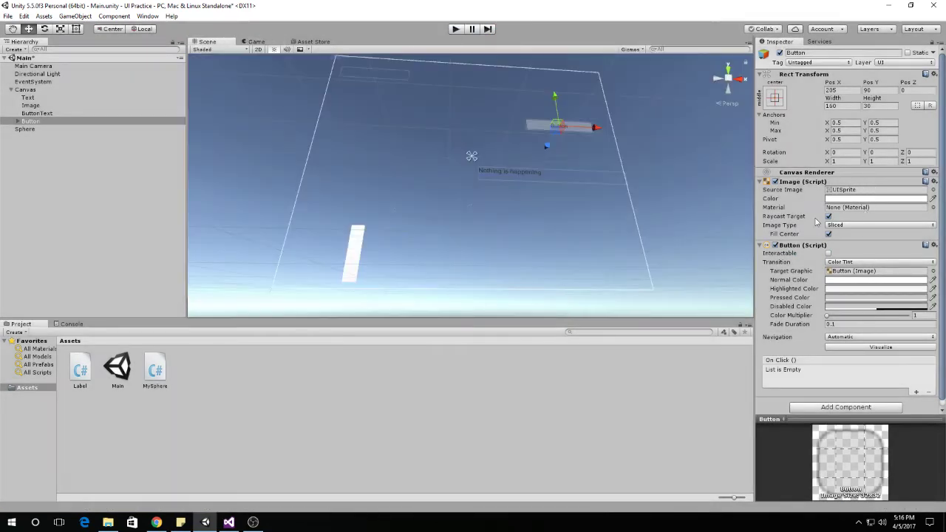
left_click(828, 254)
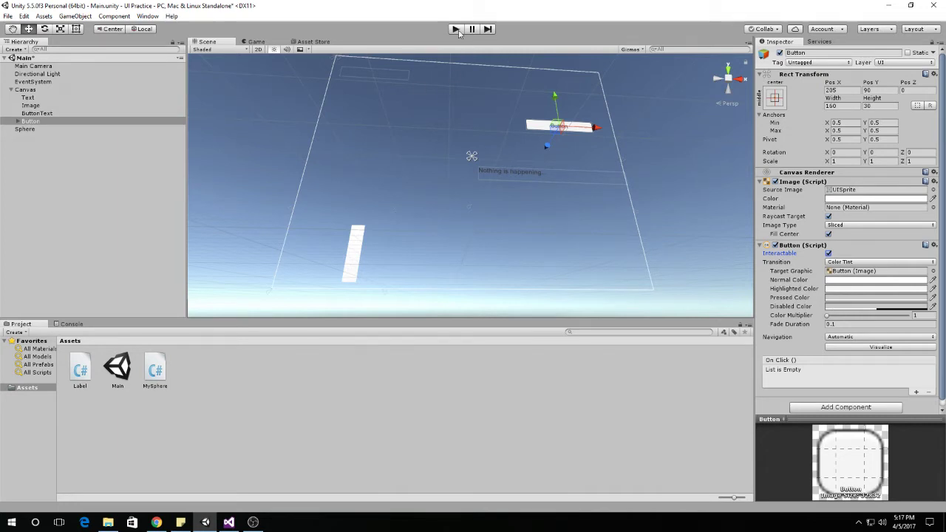
- Set the button's Highlighted Color to red (FF0000FF) and its Pressed Color to purple (7C0089FF)
left_click(838, 289)
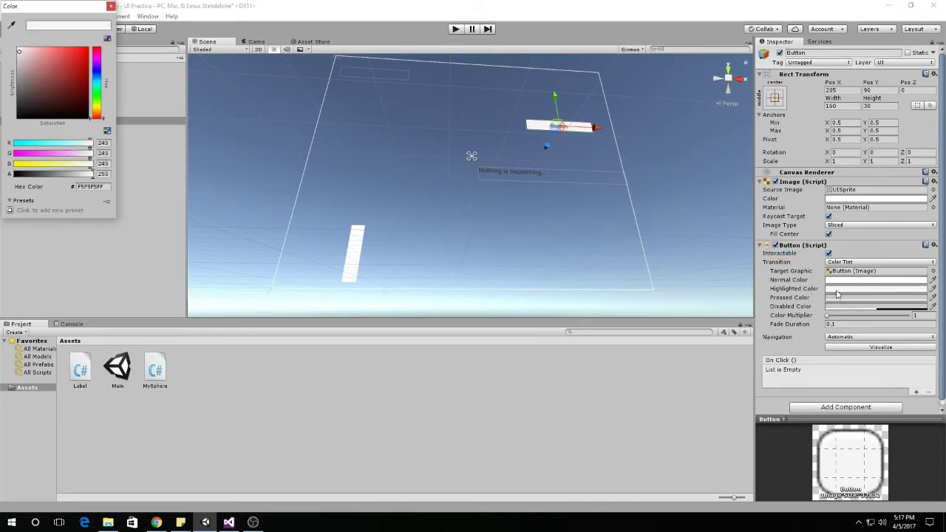
left_click_drag(73, 55, 90, 47)
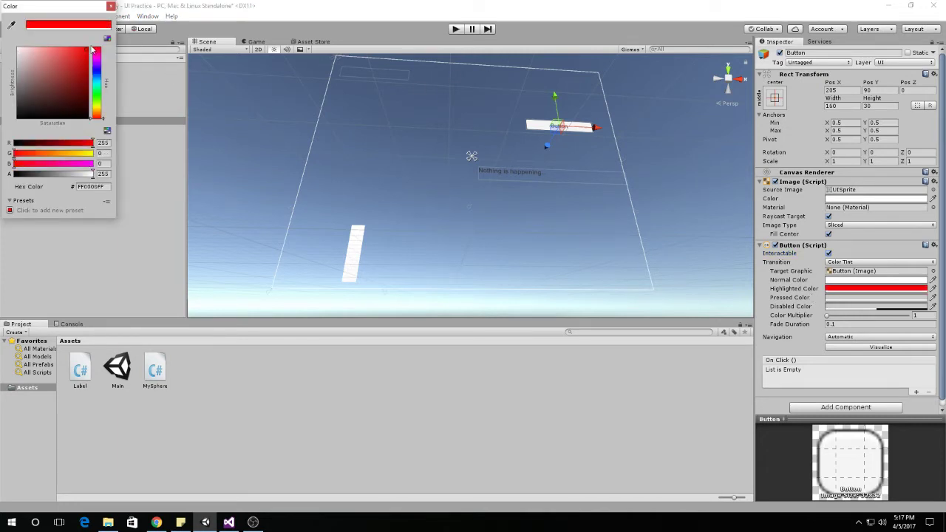
left_click(835, 301)
left_click_drag(93, 85, 97, 68)
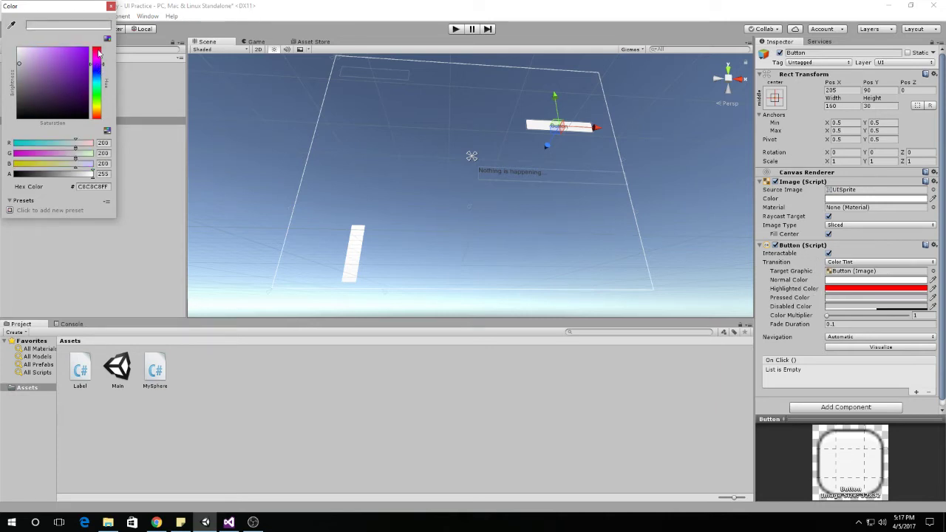
left_click(111, 5)
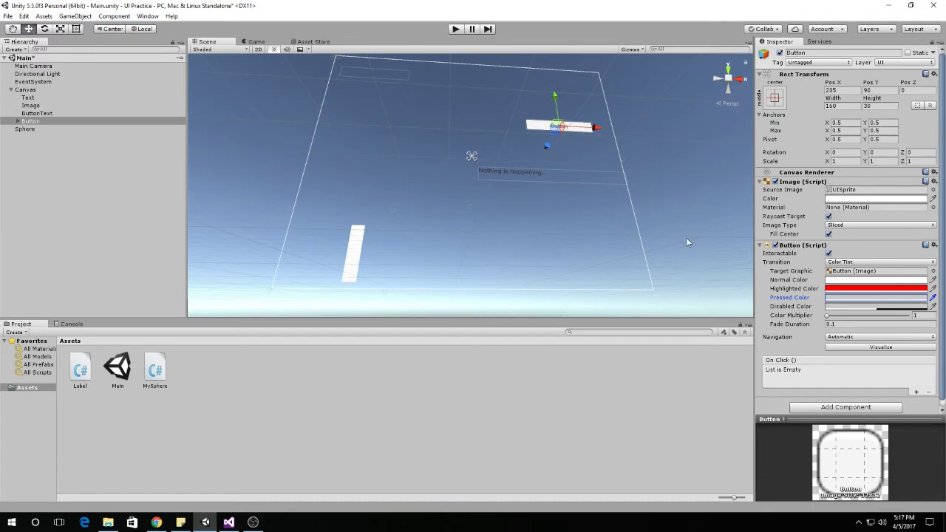
left_click(841, 299)
left_click(99, 65)
left_click_drag(99, 63, 89, 81)
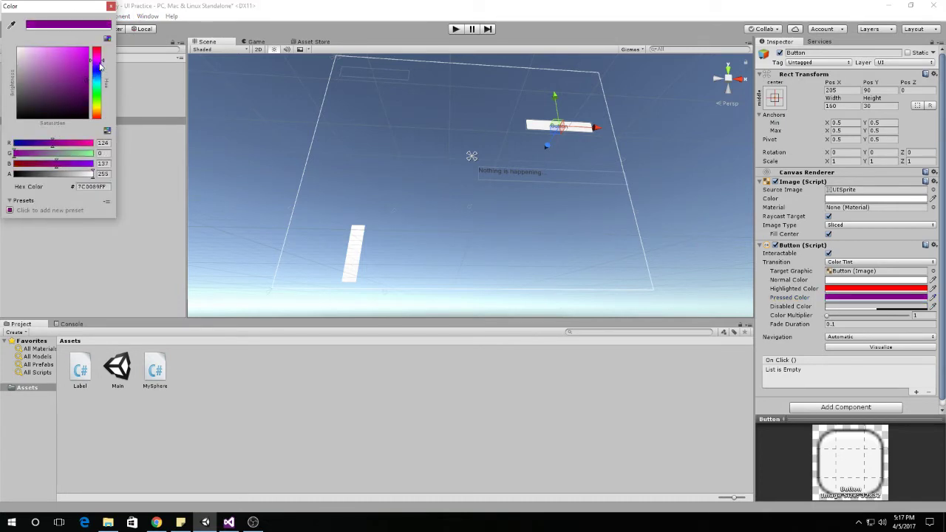
left_click(111, 6)
- Run the game, test the button's highlighted and pressed colors, and stop the game
left_click(455, 29)
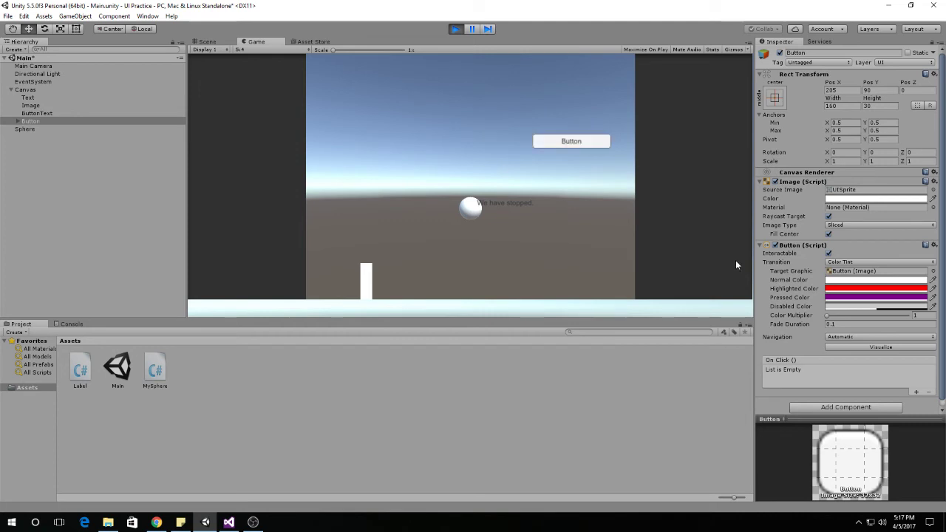
left_click(593, 146)
left_click(593, 146)
left_click(593, 146)
left_click(593, 147)
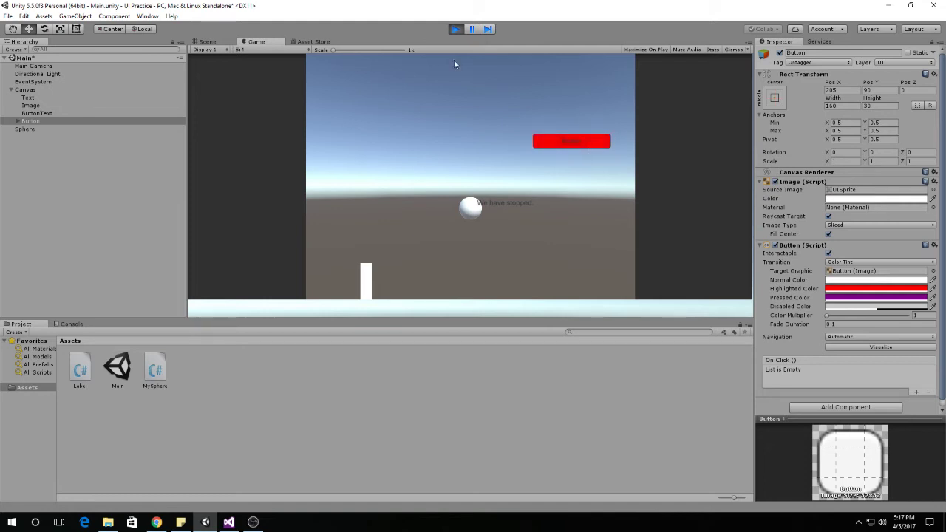
left_click(455, 29)
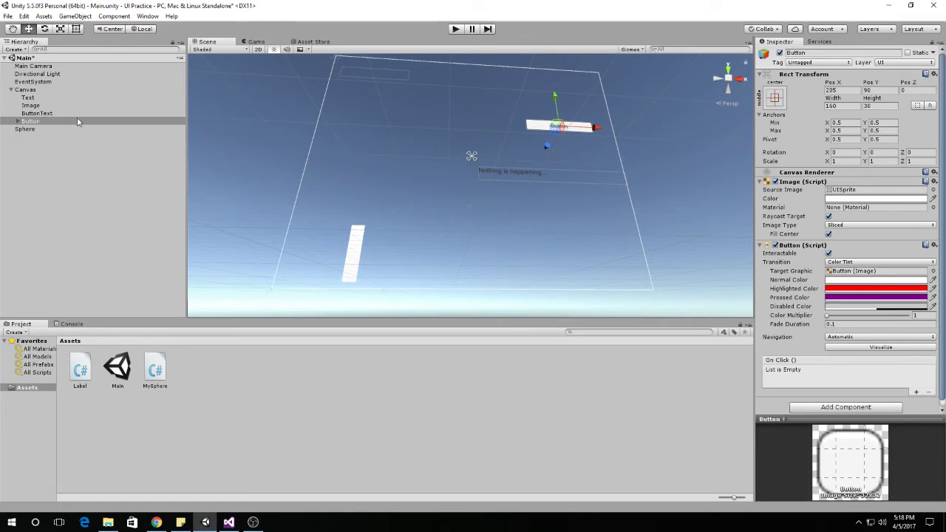
- Expand the Button in the hierarchy and examine its child Text object alongside the Button itself
left_click(17, 121)
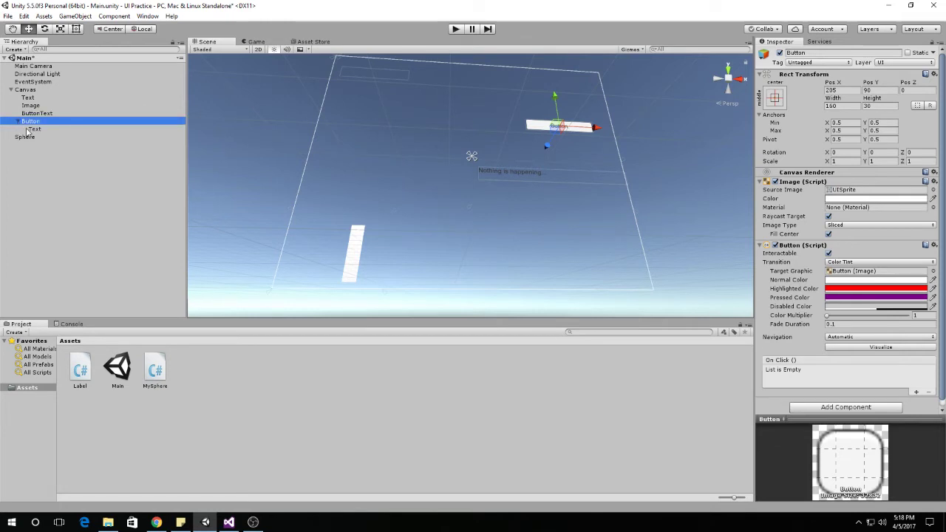
left_click(33, 130)
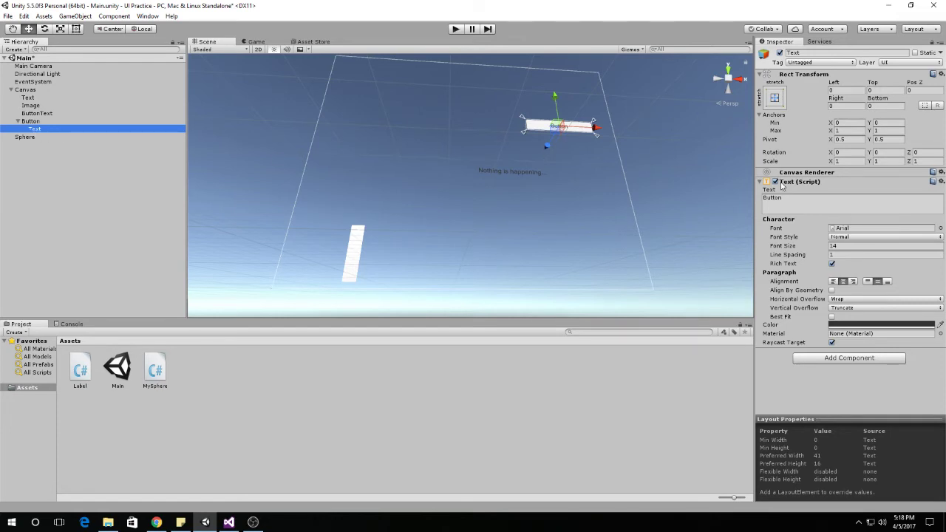
left_click(30, 121)
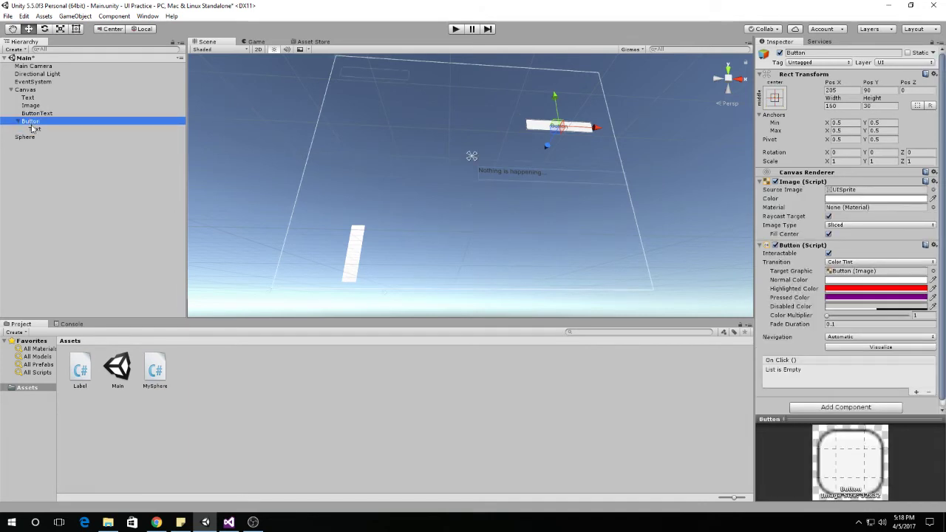
left_click(34, 129)
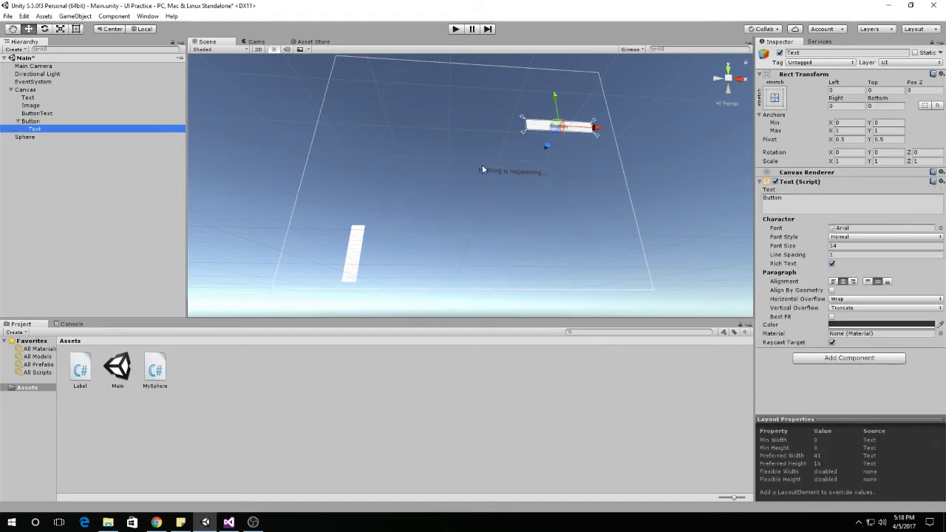
left_click(525, 124)
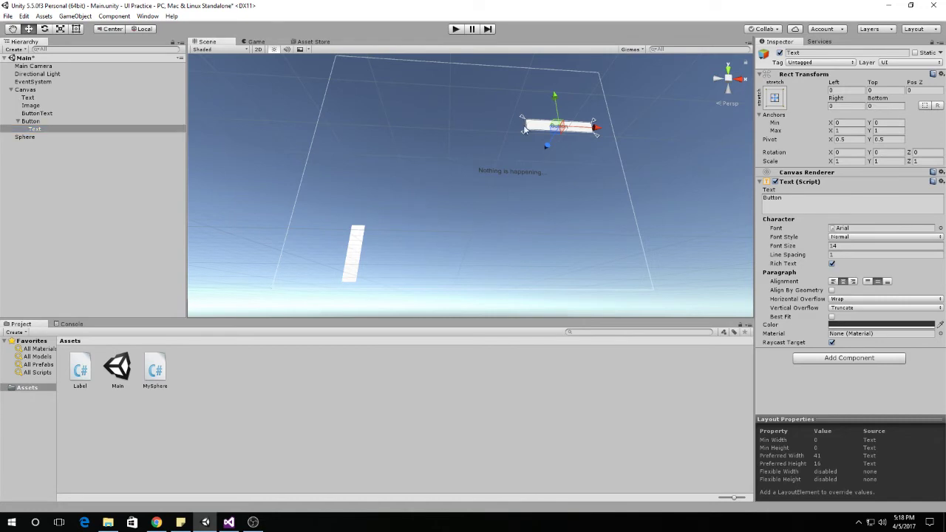
left_click(586, 126)
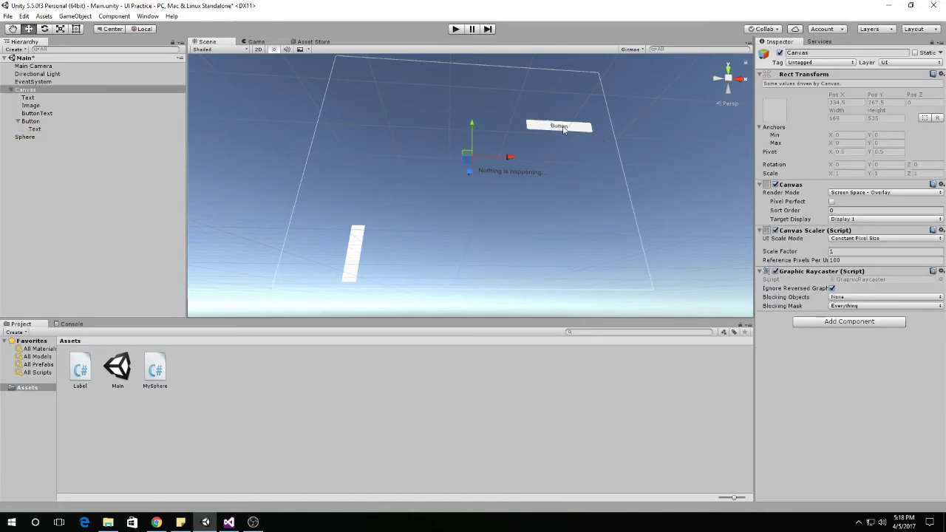
left_click(563, 129)
- Change the label of the Button's child Text object to "Press Me!"
left_click(64, 129)
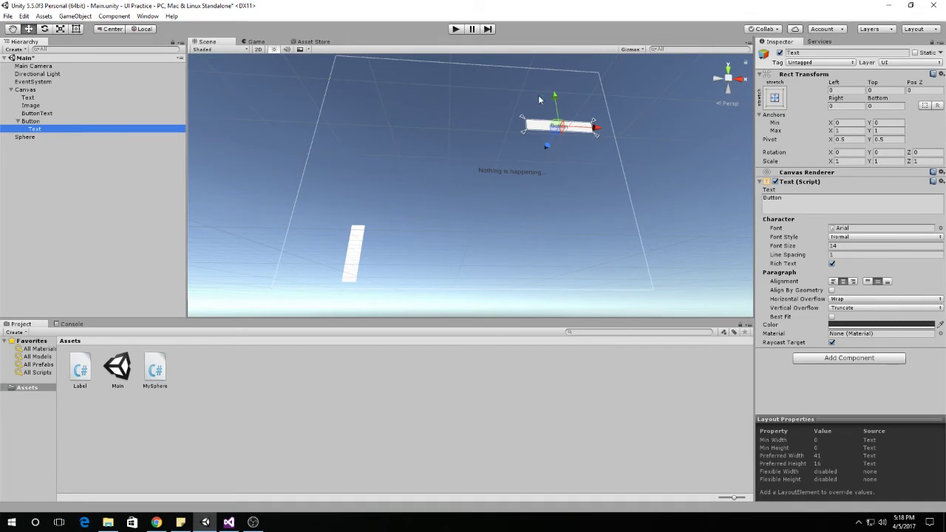
left_click(820, 210)
type("Pr")
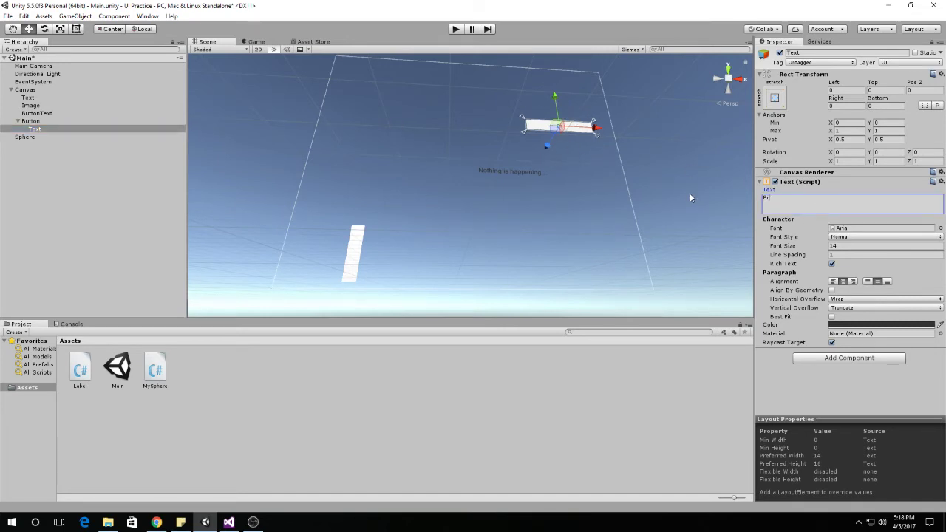
type("ess Me!")
left_click(862, 185)
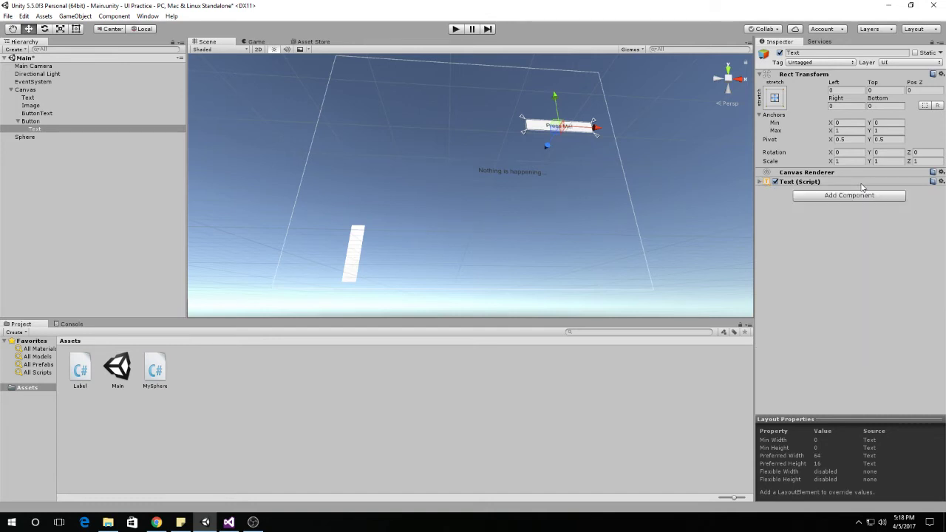
left_click(762, 183)
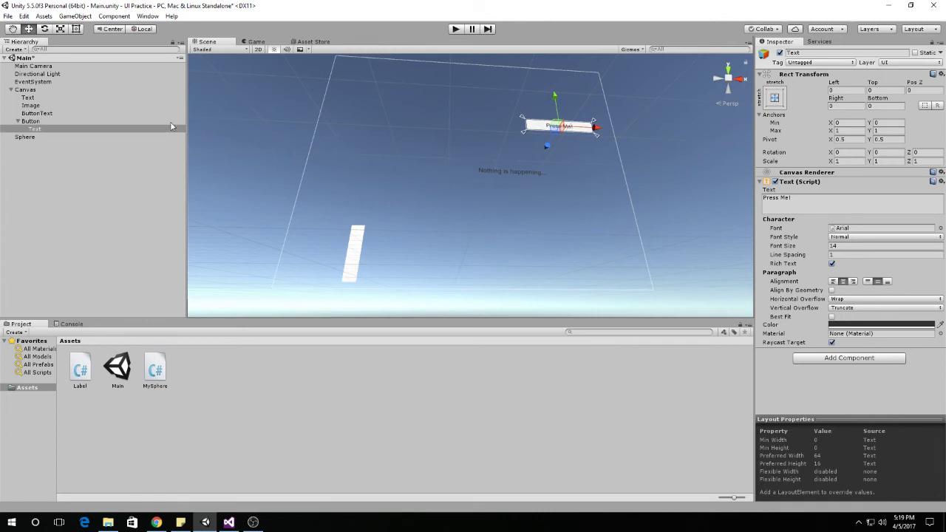
- Add an On Click entry to the Button and assign the ButtonText object as its target
left_click(34, 122)
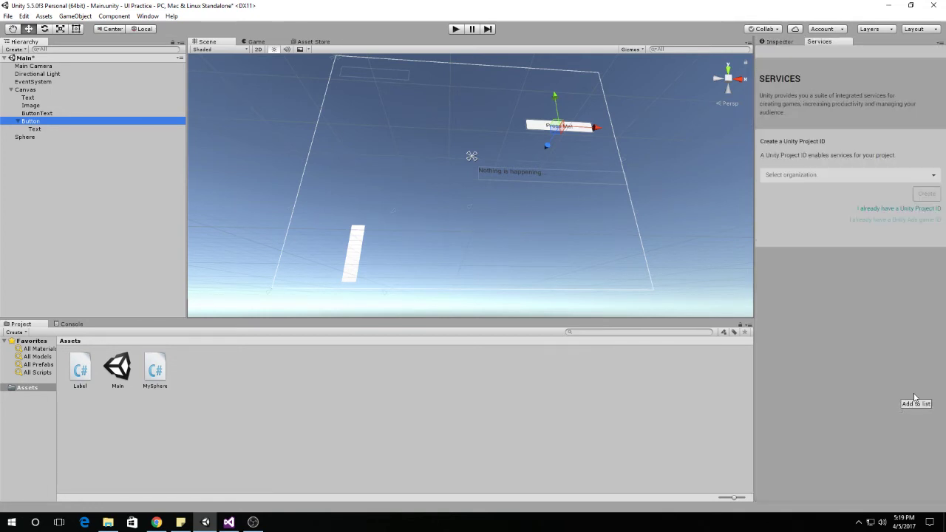
left_click(785, 41)
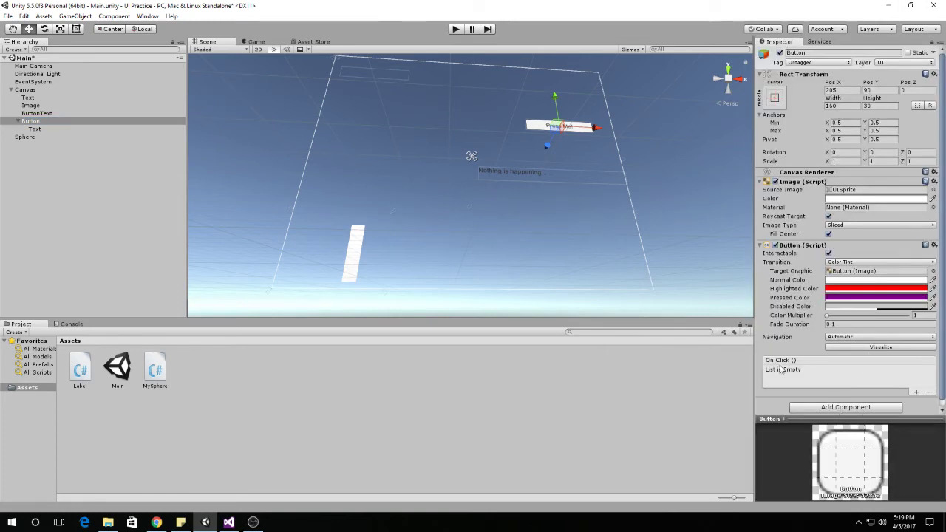
left_click(34, 113)
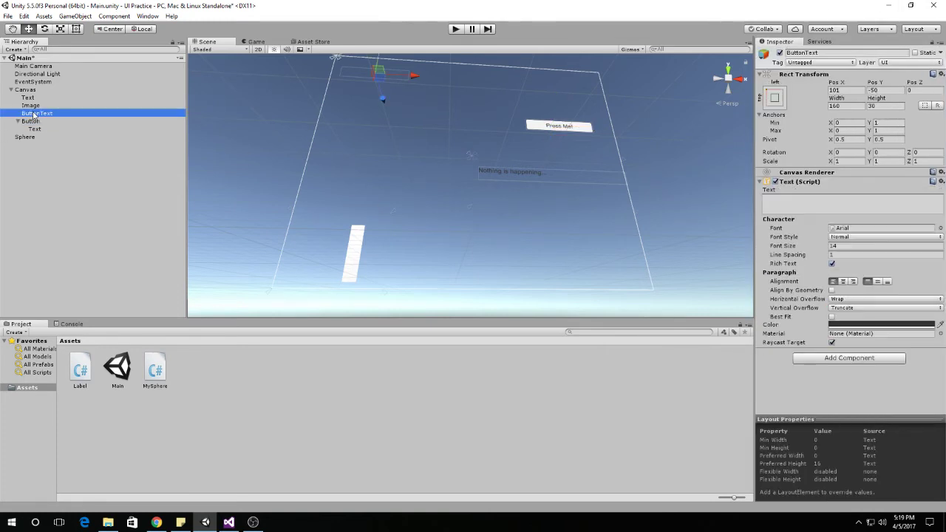
left_click(34, 121)
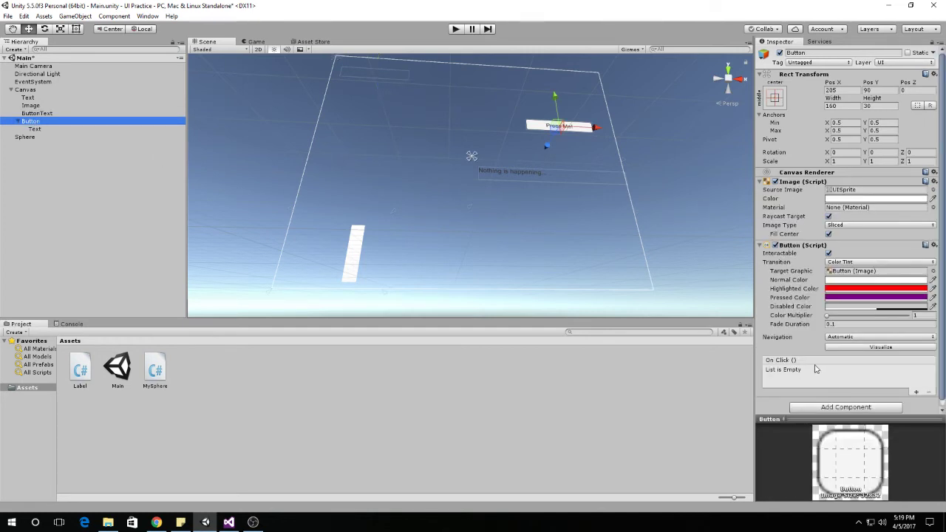
left_click(916, 393)
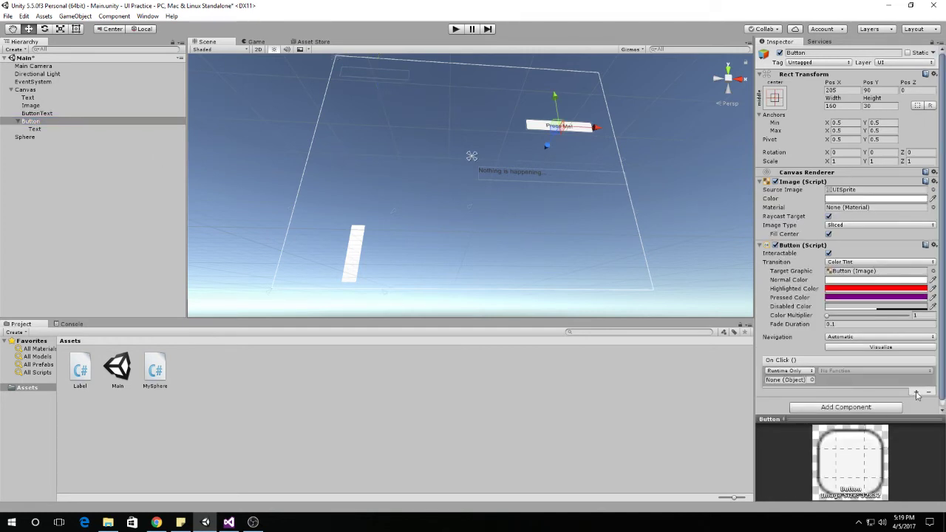
left_click(812, 380)
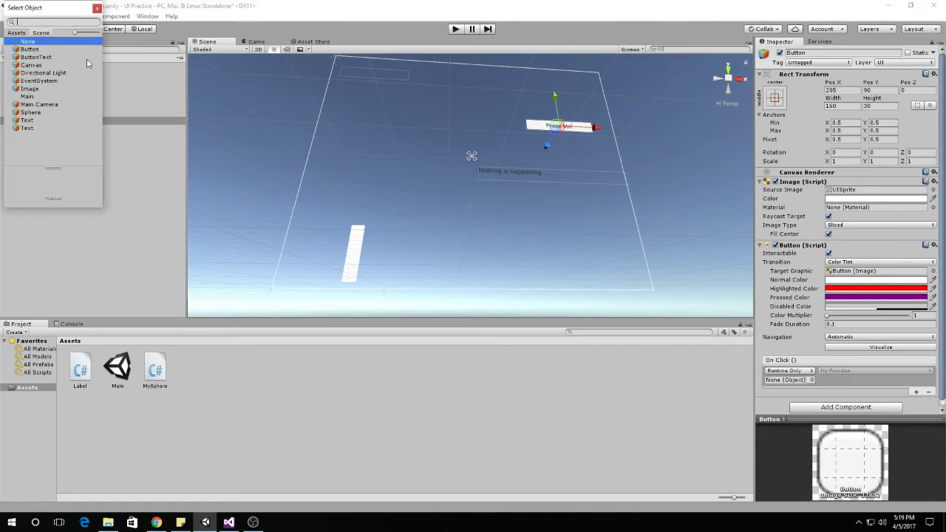
left_click(35, 58)
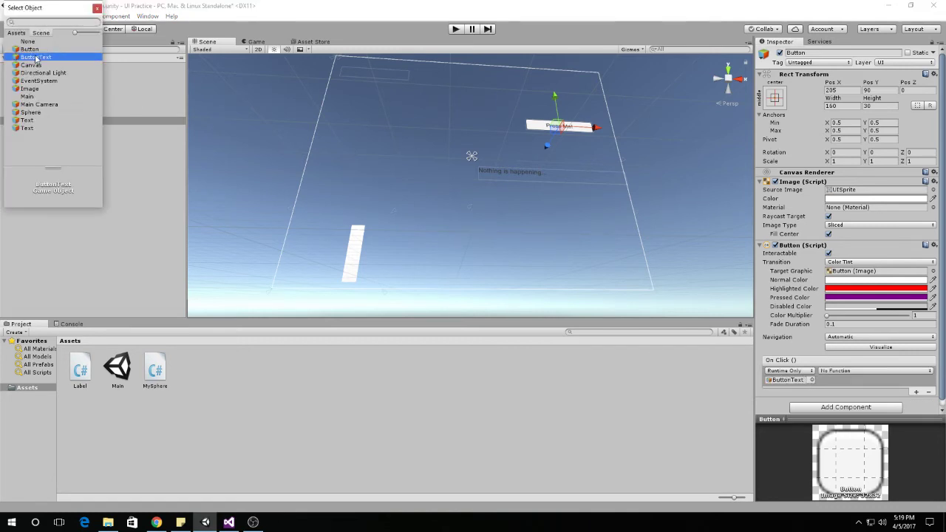
left_click(96, 9)
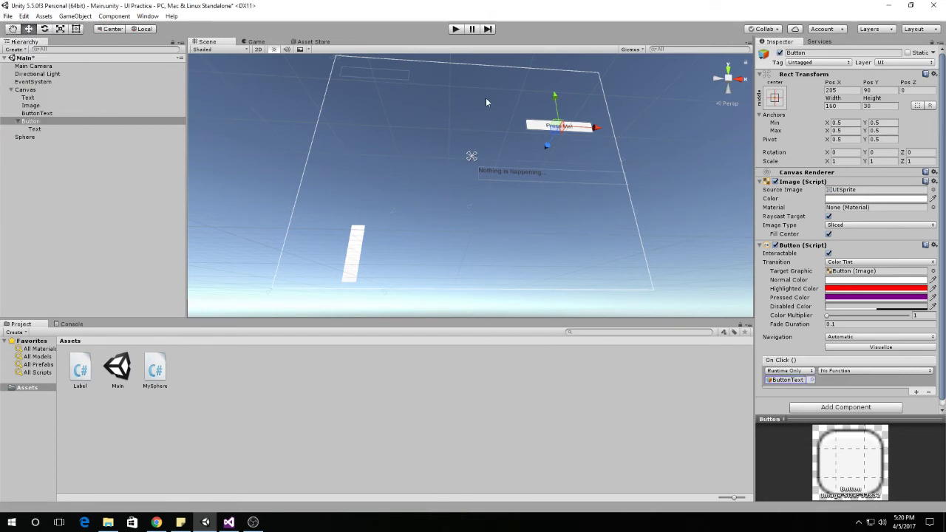
- Set the On Click entry's function to the Text component's text string property
left_click(866, 372)
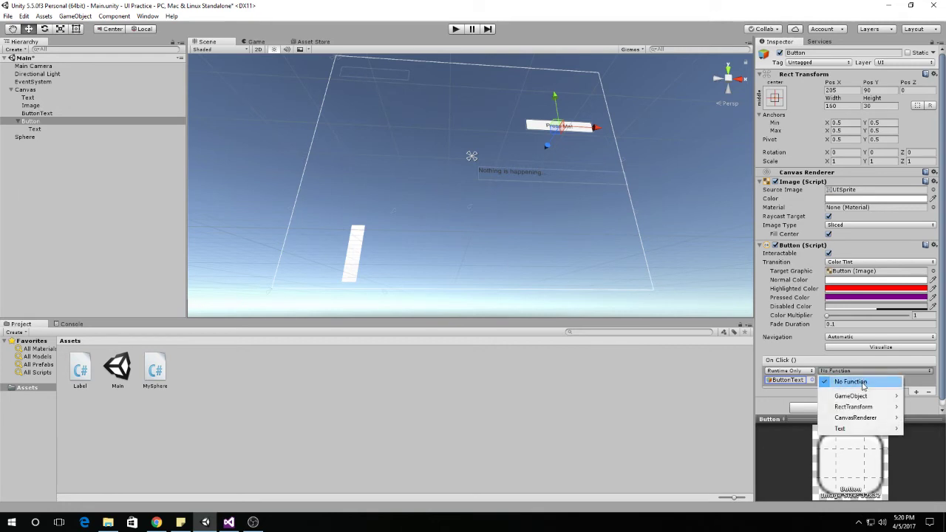
mouse_move(862, 407)
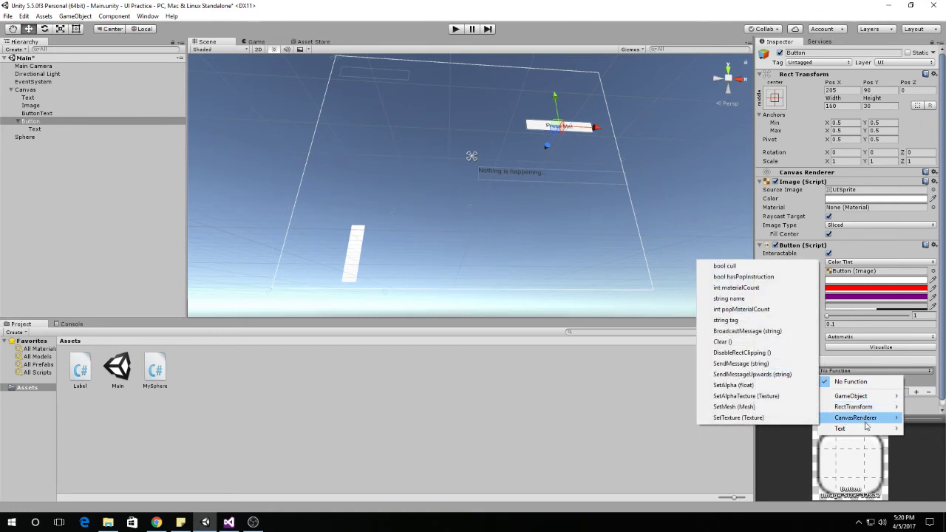
mouse_move(852, 435)
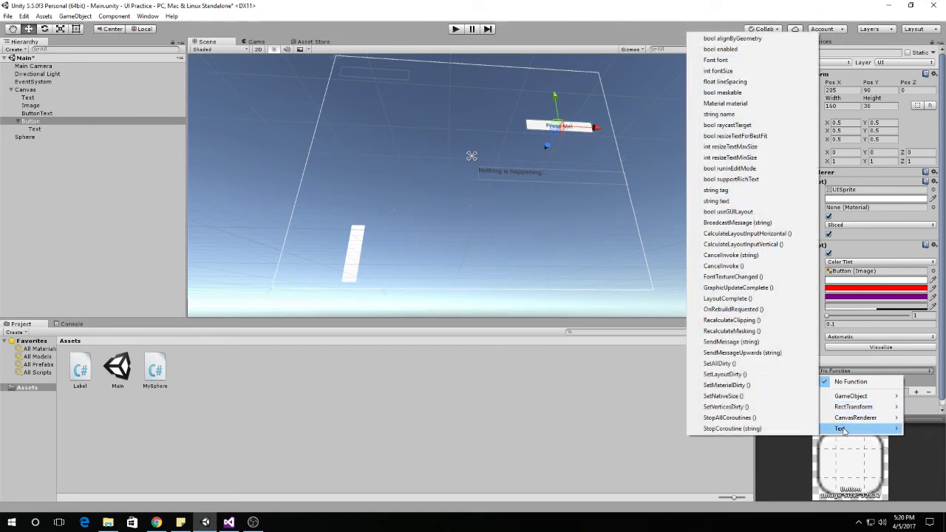
left_click(848, 431)
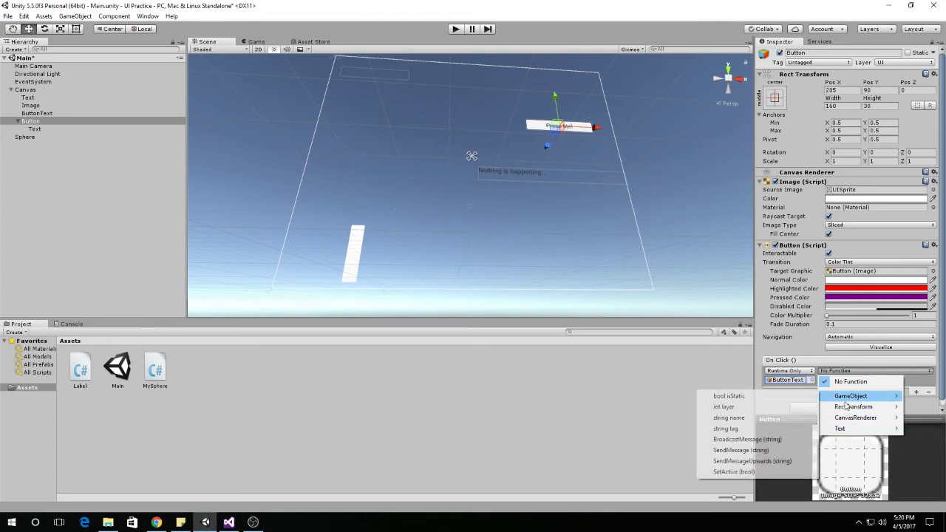
mouse_move(843, 429)
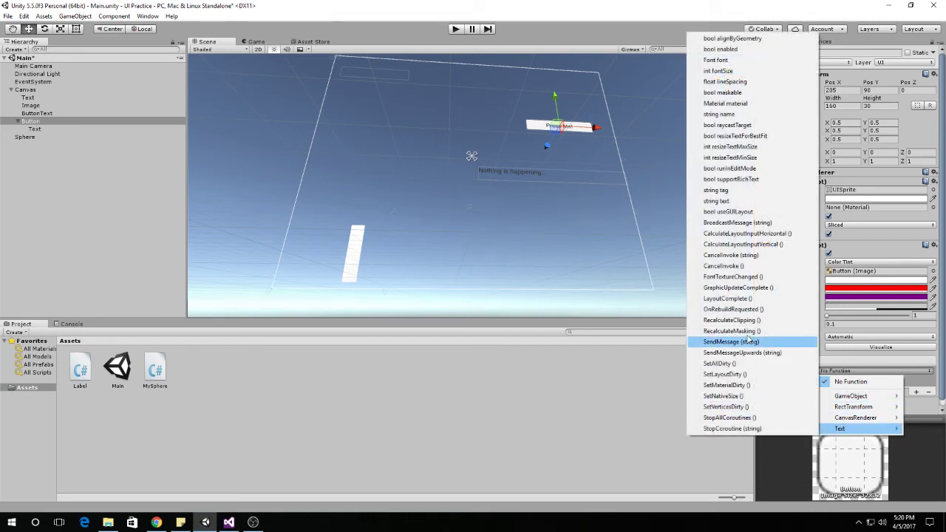
left_click(713, 201)
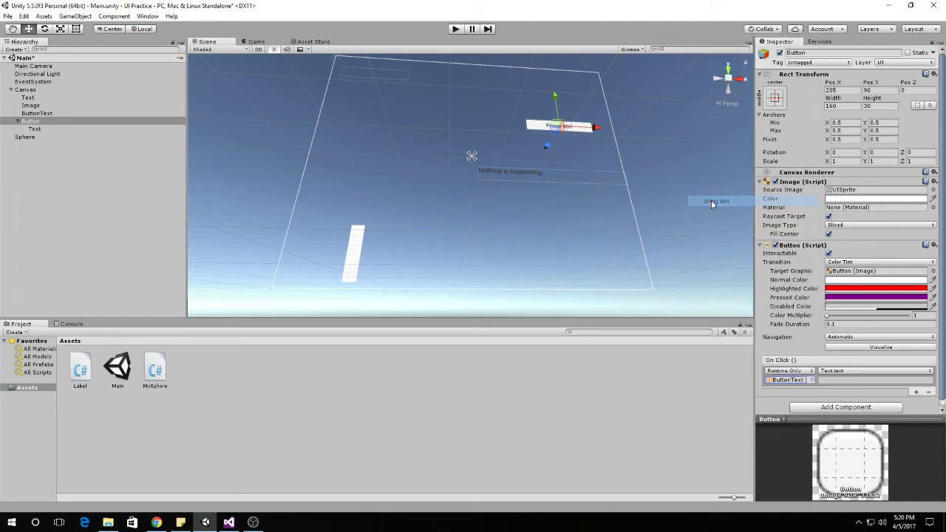
- Enter "Hello World!" as the string that the Button's On Click entry assigns to ButtonText
left_click(836, 380)
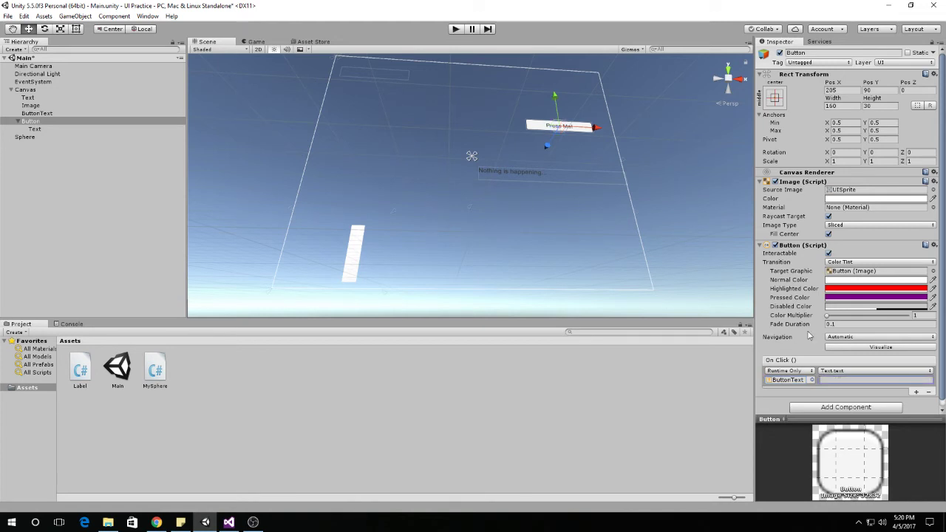
type("TButton Pressed")
key("BackSpace")
key("BackSpace")
key("BackSpace")
key("BackSpace")
key("BackSpace")
key("BackSpace")
key("BackSpace")
key("BackSpace")
key("BackSpace")
key("BackSpace")
key("BackSpace")
key("BackSpace")
key("BackSpace")
key("BackSpace")
type("Hello World!")
key("BackSpace")
key("BackSpace")
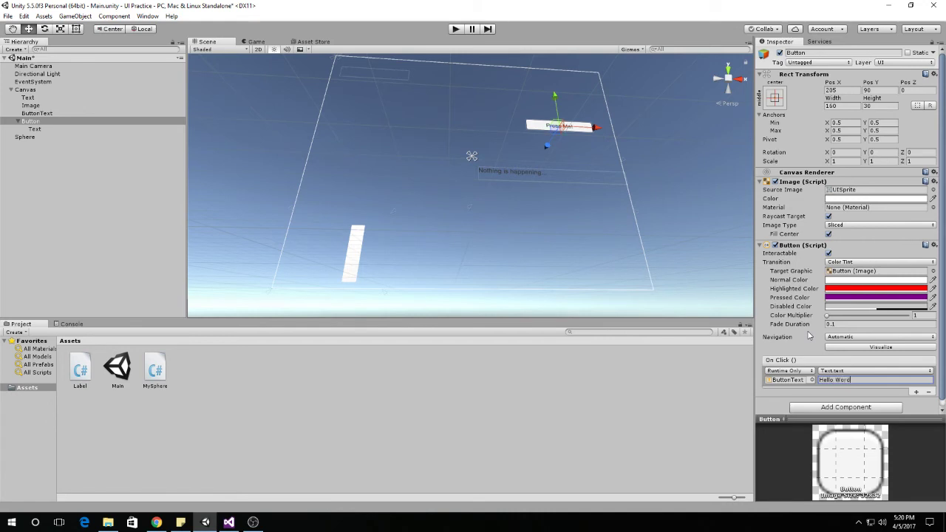
type("d!")
- Switch to Visual Studio, examine how Label.cs declares its Text component and assigns the text property, and return to Unity
left_click(226, 519)
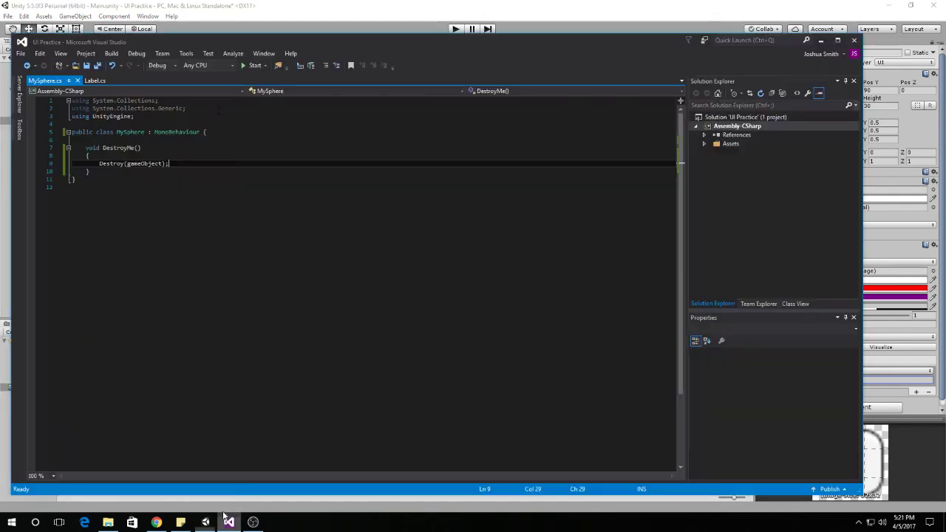
left_click(94, 80)
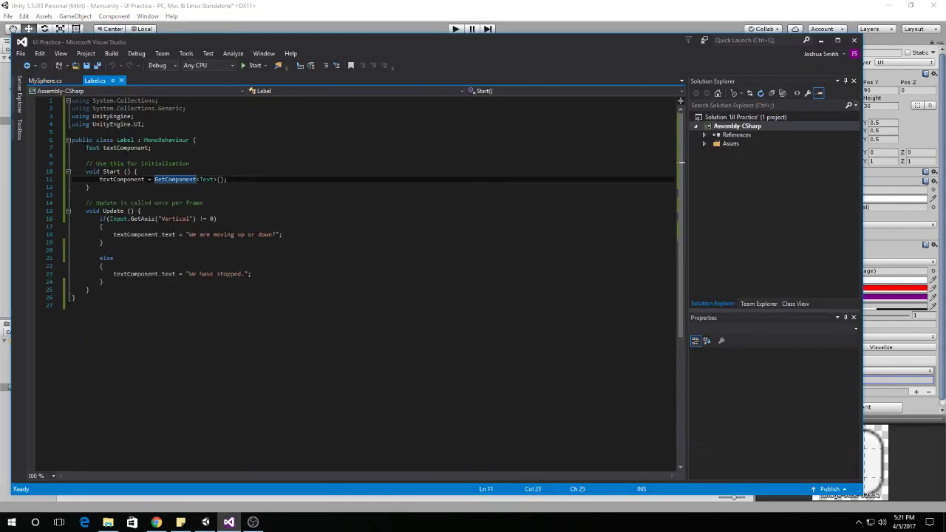
left_click_drag(83, 148, 149, 148)
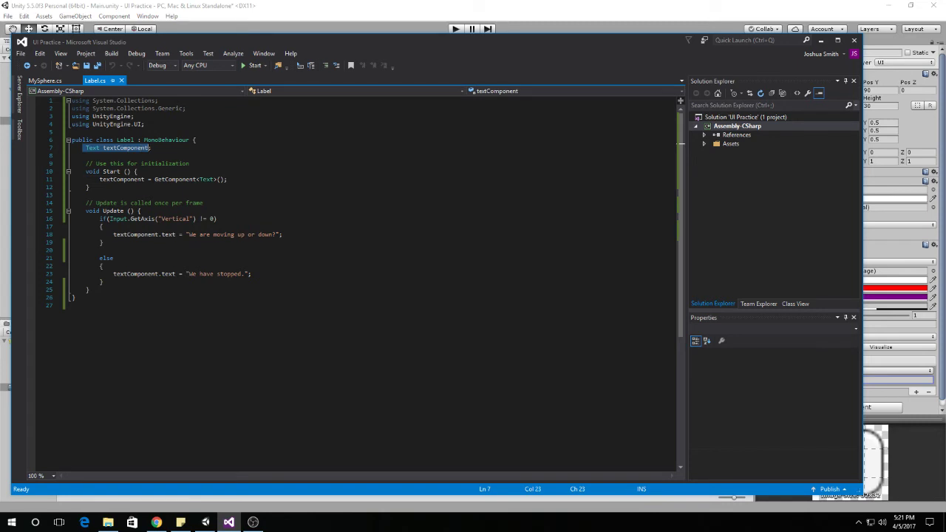
left_click(164, 234)
left_click_drag(159, 234, 279, 235)
left_click(170, 235)
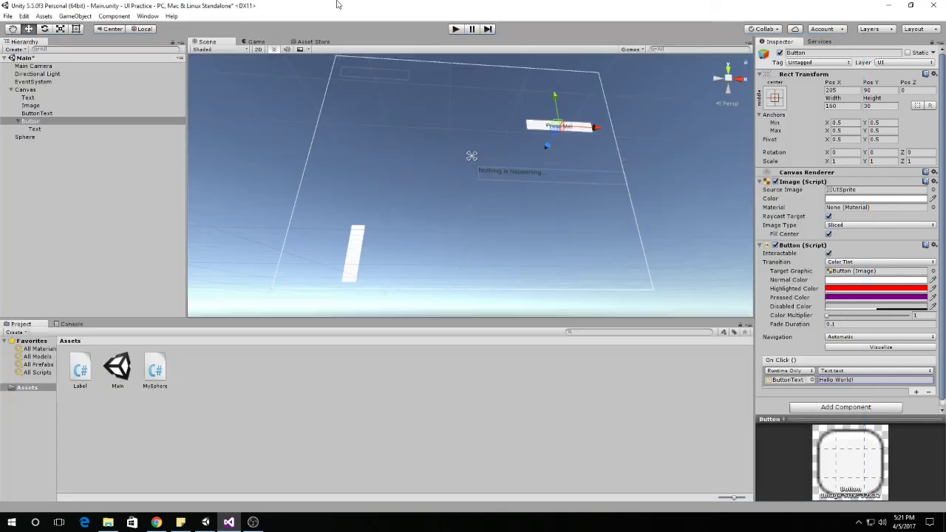
left_click(353, 5)
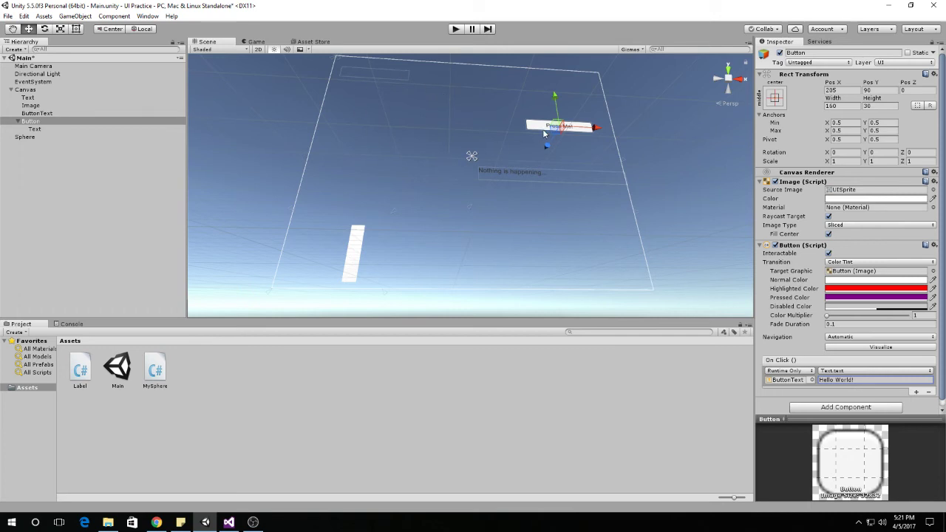
- Run the game to test the Press Me! button, stop it, and run it once more to view the sphere before stopping
left_click(456, 28)
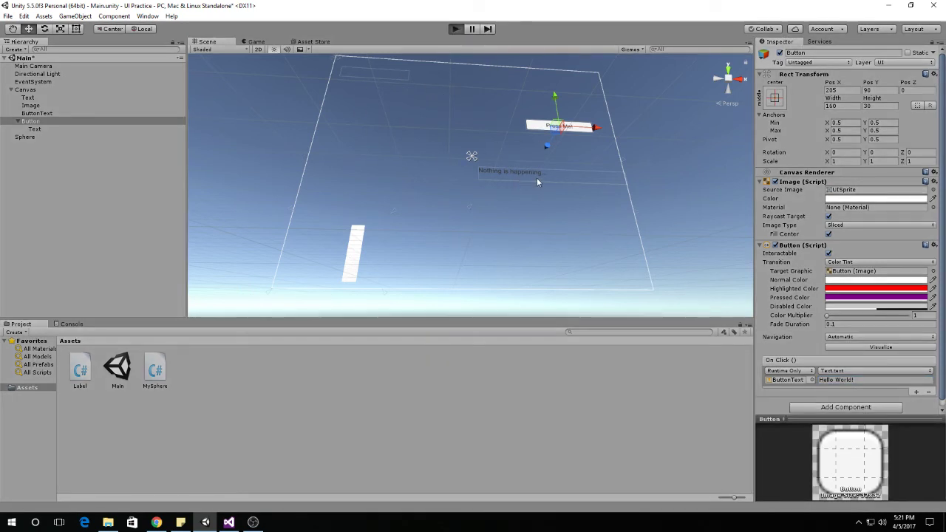
left_click(579, 148)
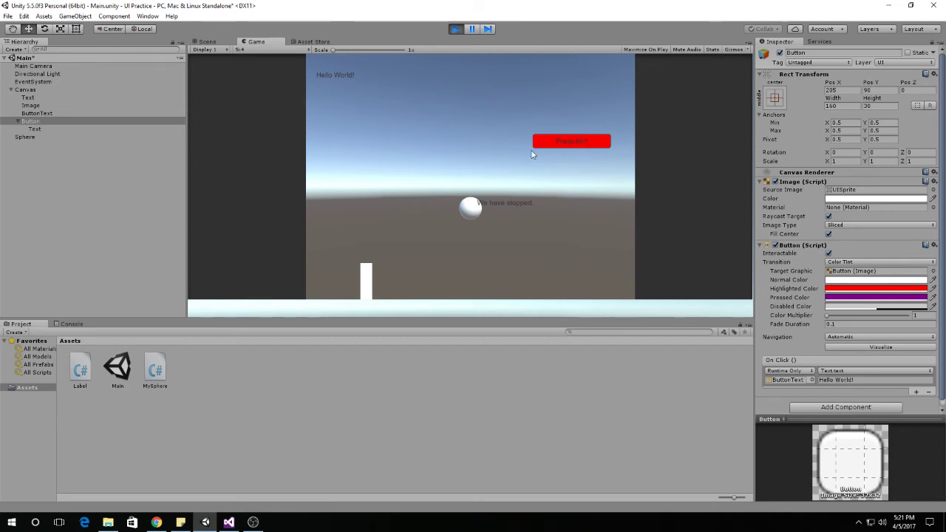
left_click(610, 158)
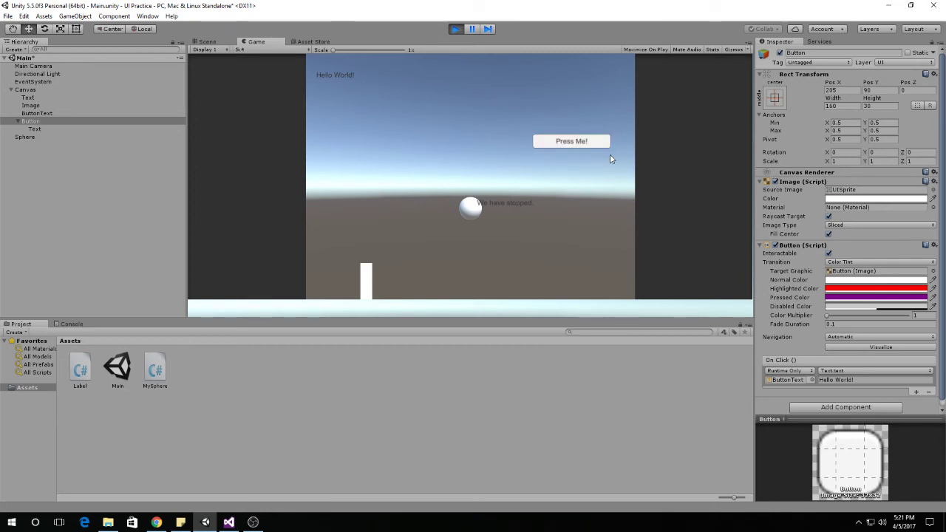
left_click(563, 142)
left_click(332, 68)
left_click(454, 30)
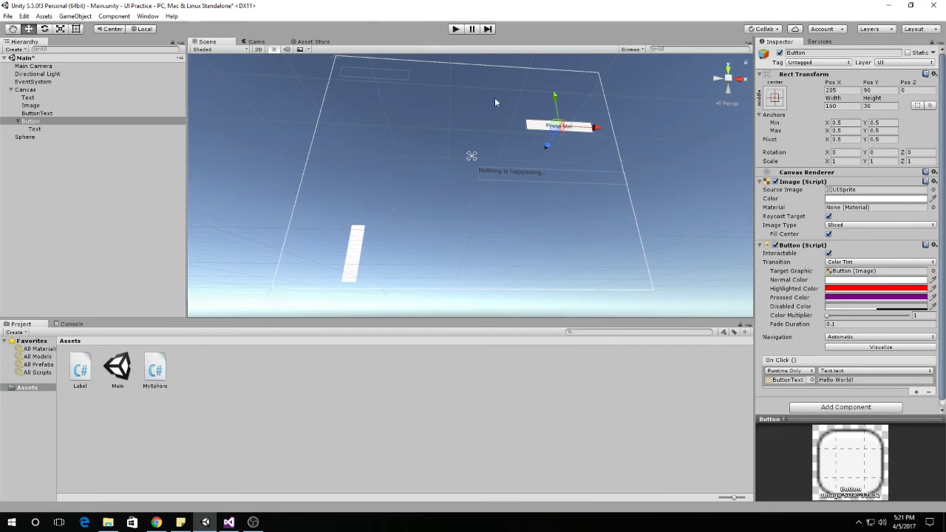
left_click(454, 30)
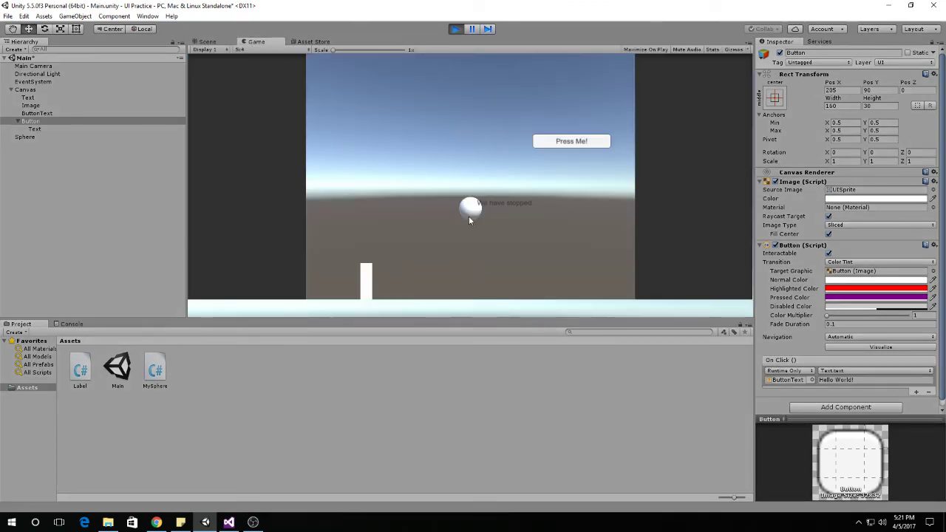
left_click(456, 28)
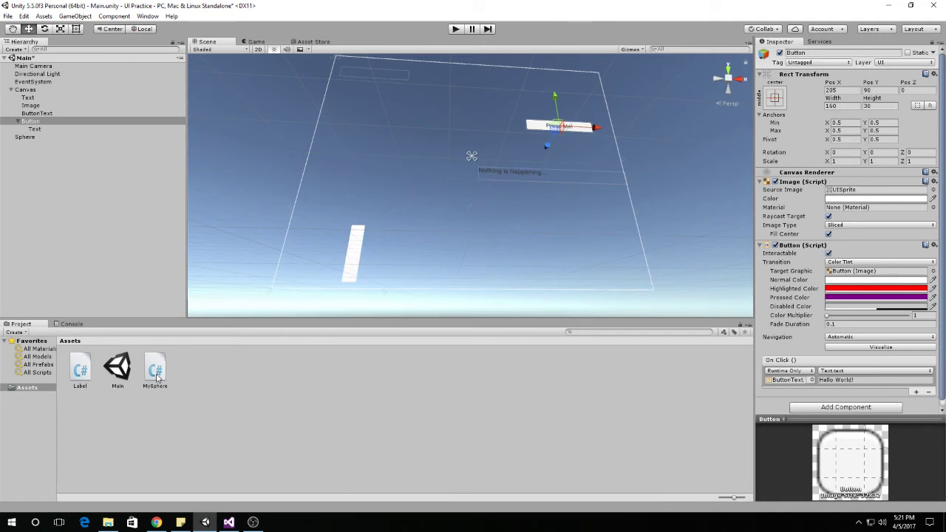
- Review the MySphere script's DestroyMe method in Visual Studio, close it, and compare the Sphere's components in Unity with Button and ButtonText
double_click(155, 371)
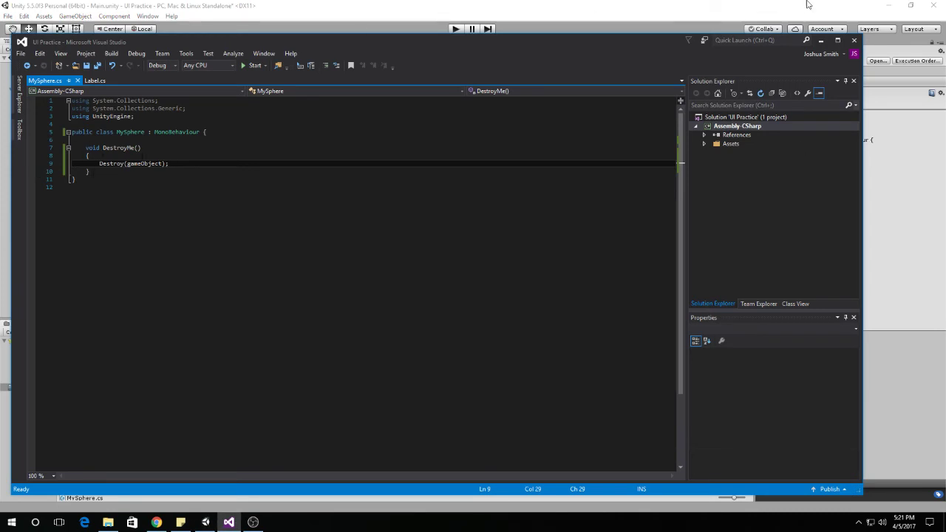
left_click(854, 39)
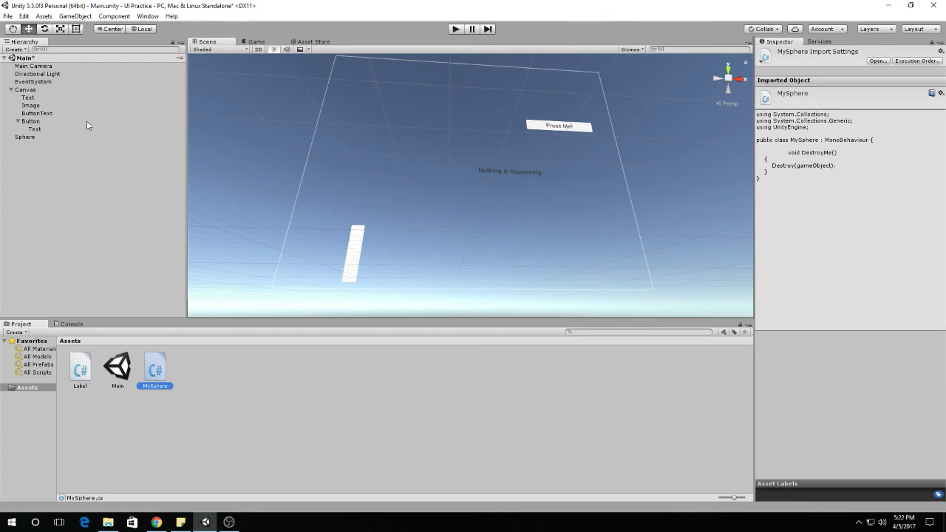
left_click(25, 137)
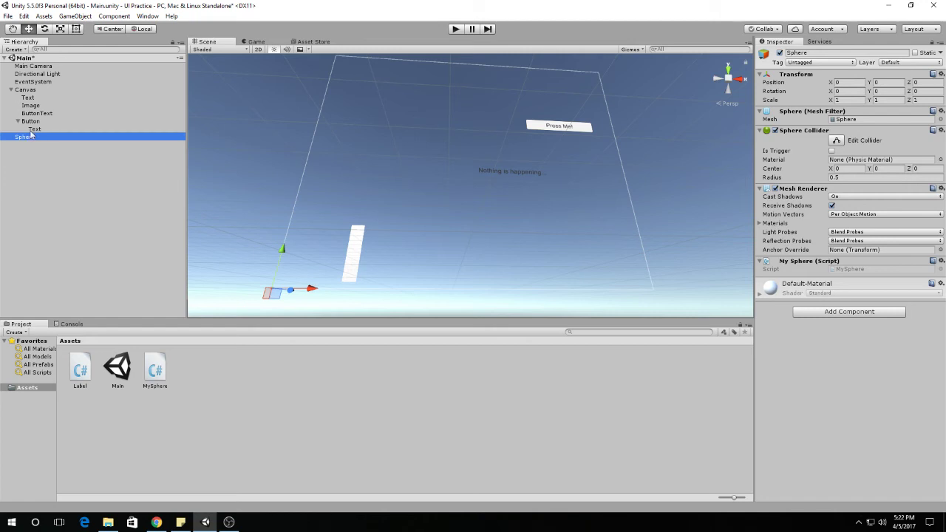
left_click(36, 121)
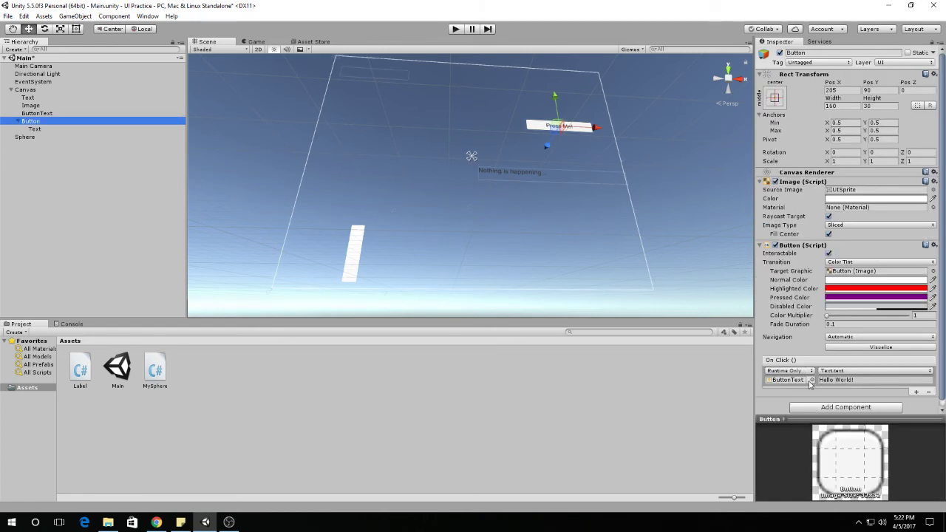
left_click(41, 115)
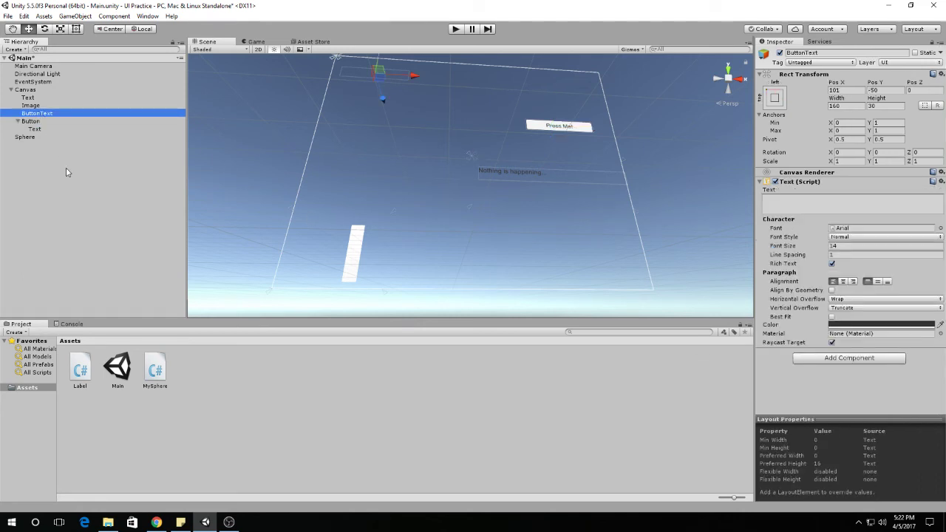
left_click(29, 138)
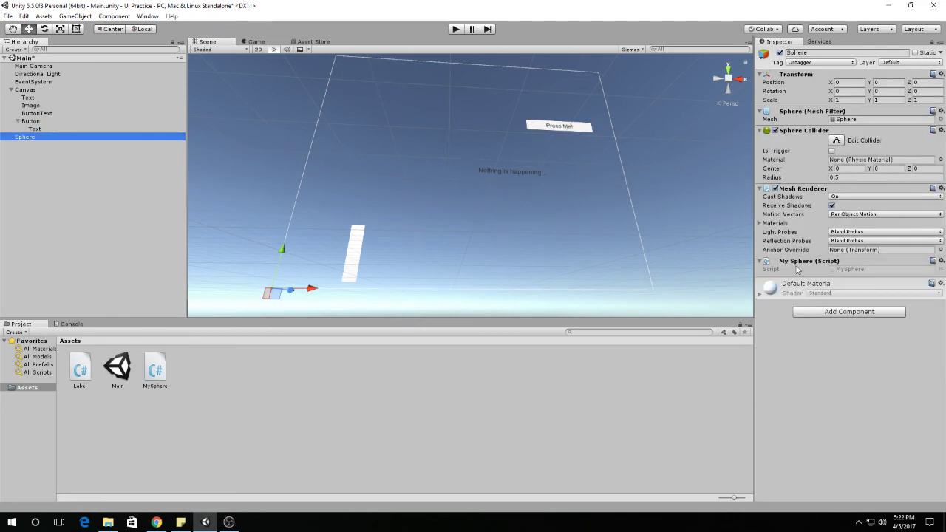
- Assign the Sphere as the target object of the Button's On Click entry and check which MySphere functions it offers
left_click(34, 123)
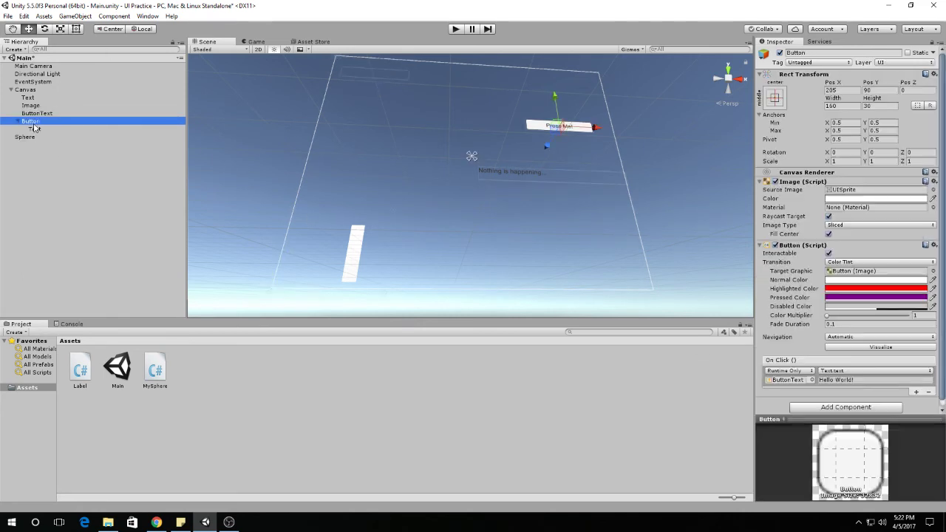
left_click(812, 380)
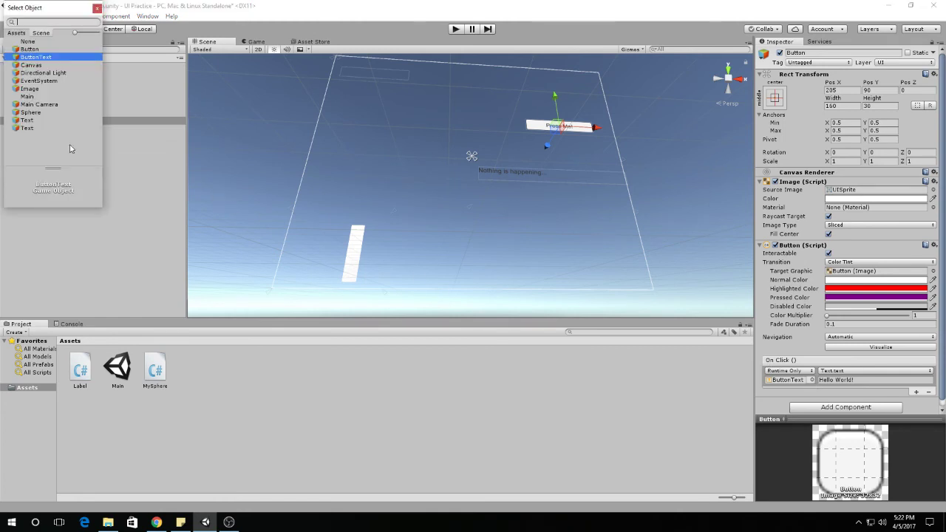
left_click(30, 112)
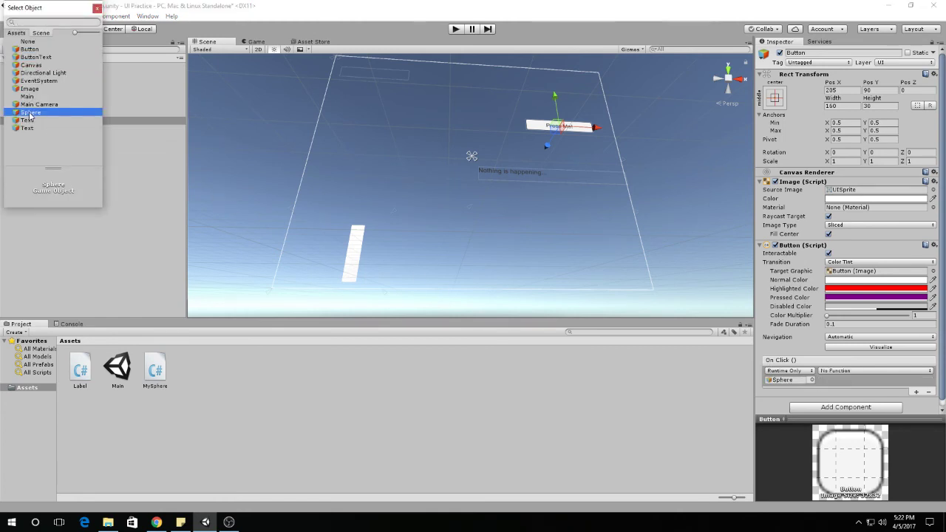
double_click(30, 113)
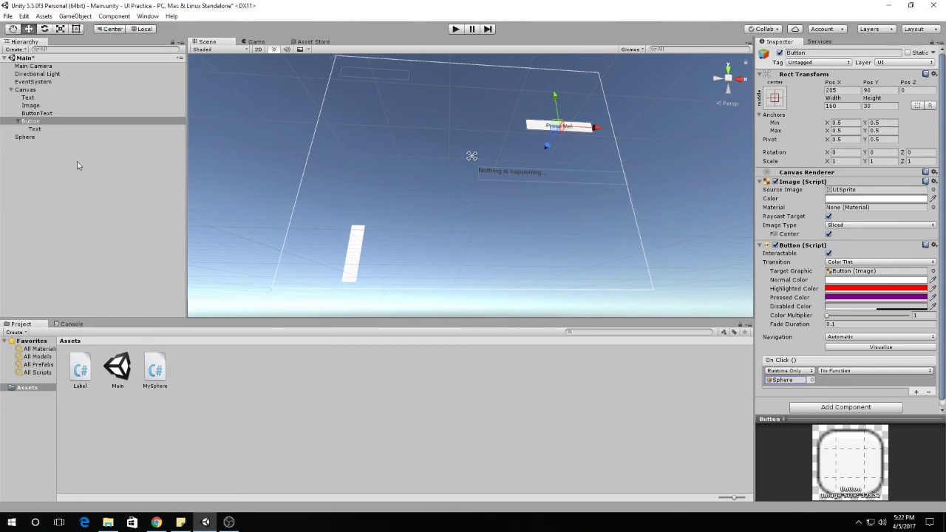
left_click(858, 371)
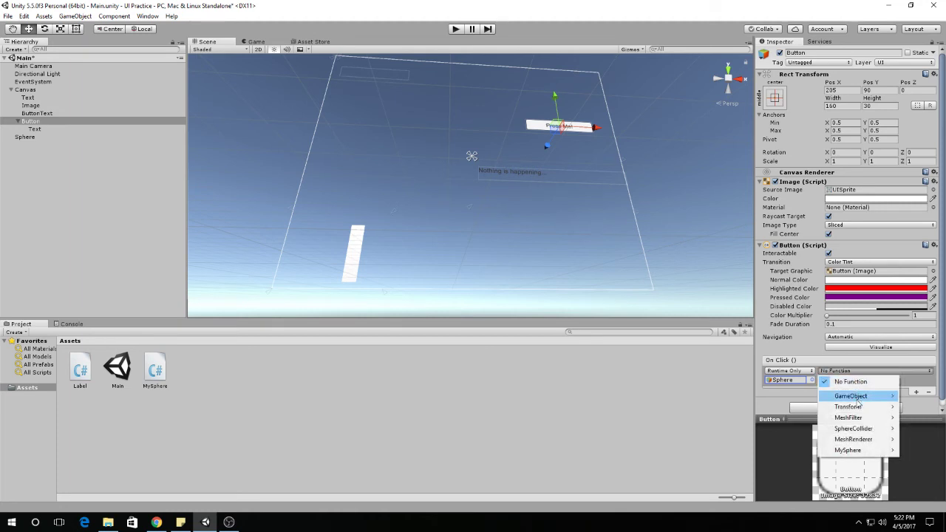
mouse_move(851, 450)
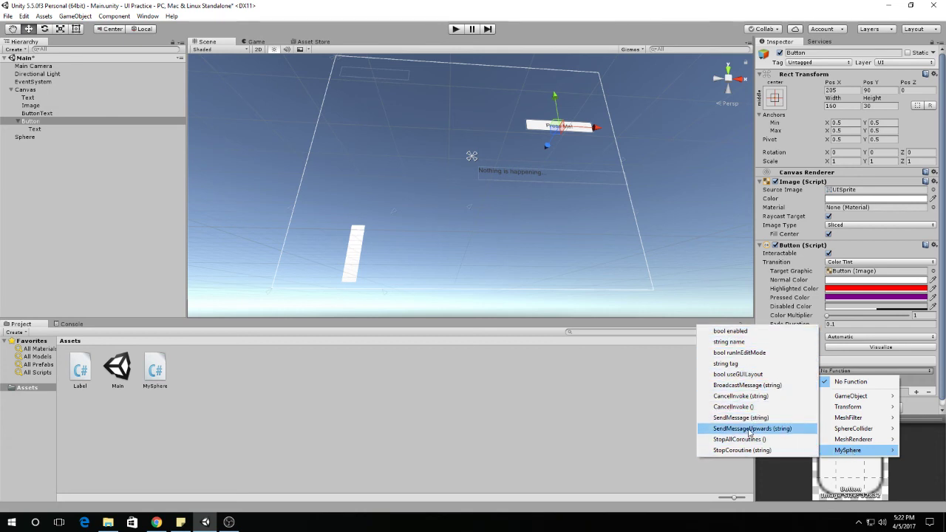
left_click(362, 474)
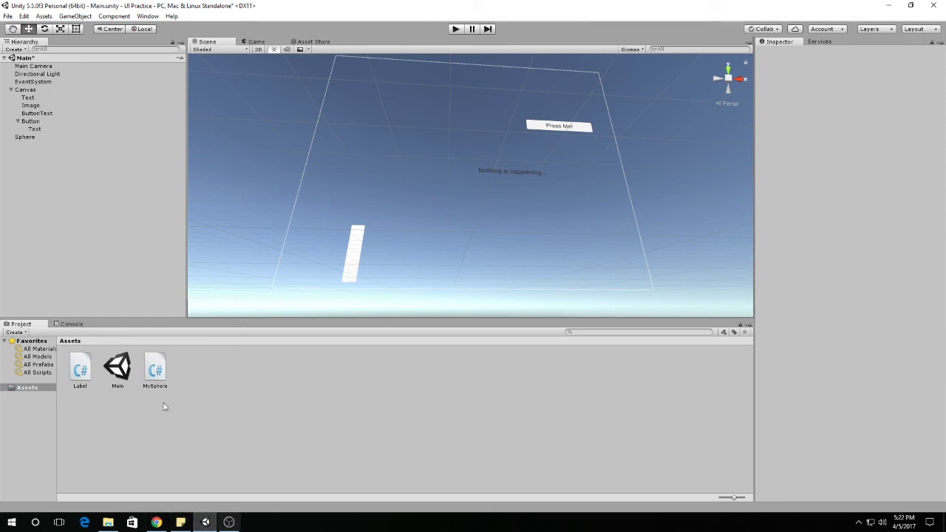
- Open the MySphere script in Visual Studio with Windows (CR LF) line endings, make DestroyMe public, save, and return to Unity
double_click(165, 365)
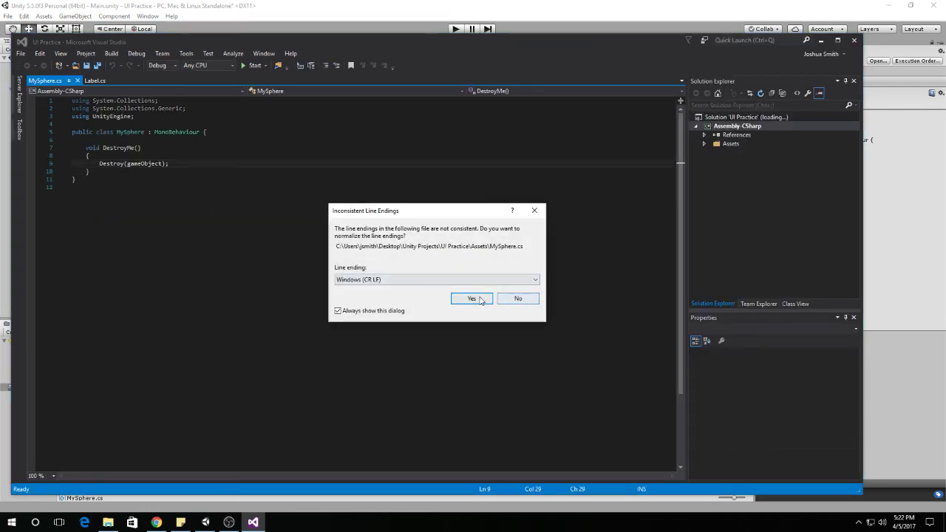
left_click(476, 298)
left_click(85, 148)
type("public")
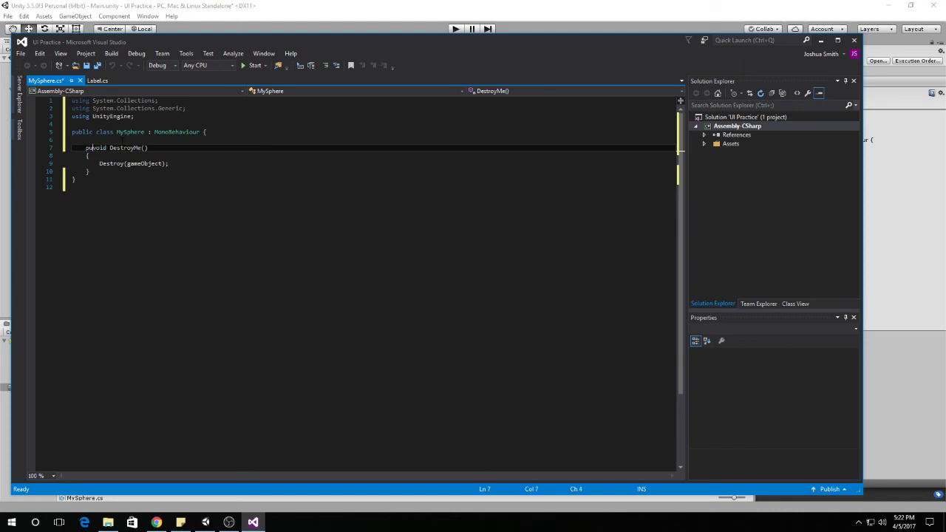
key("ctrl+s")
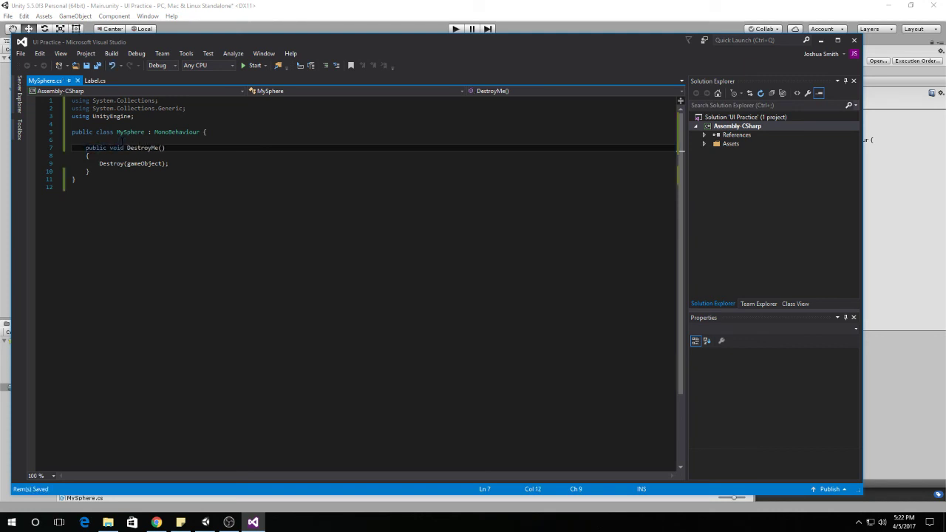
left_click(284, 4)
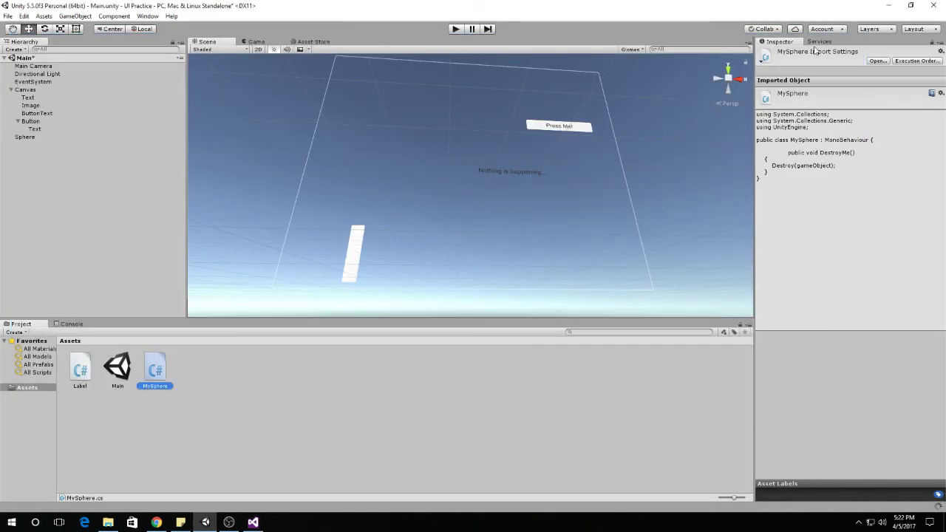
- Set the Button's On Click function to MySphere.DestroyMe () and review the selection in the function list
left_click(31, 122)
left_click(31, 122)
left_click(85, 153)
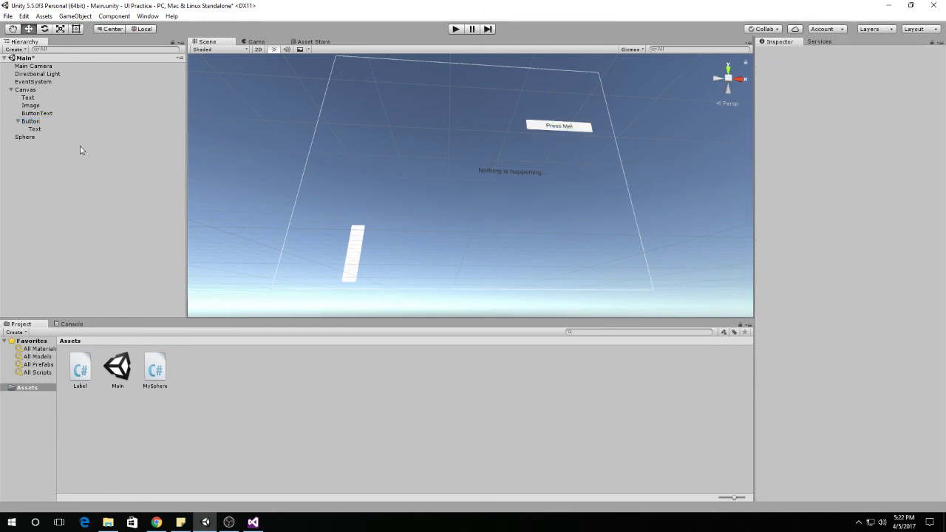
left_click(50, 123)
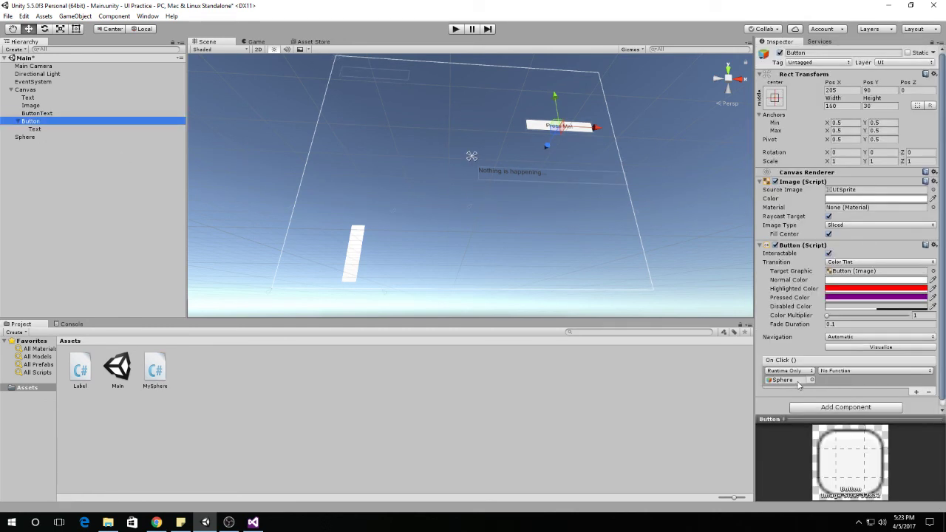
left_click(853, 370)
mouse_move(871, 457)
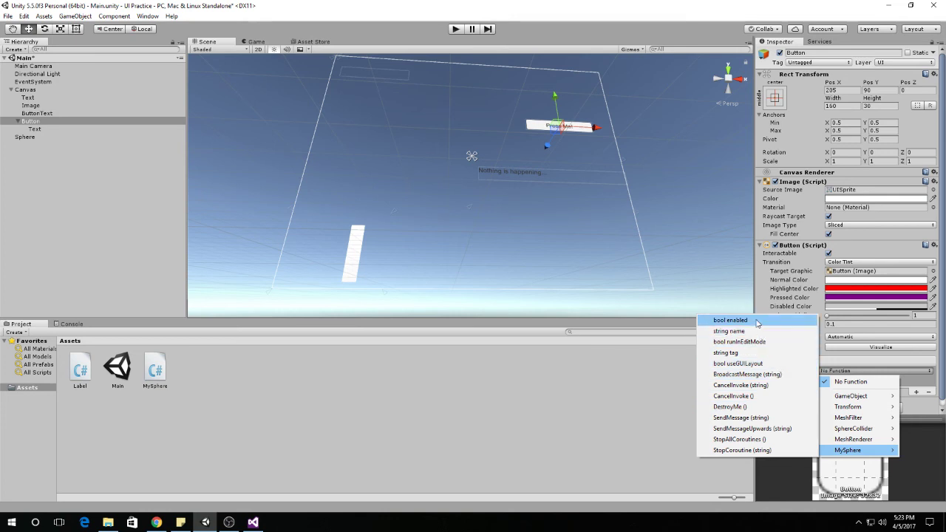
left_click(754, 406)
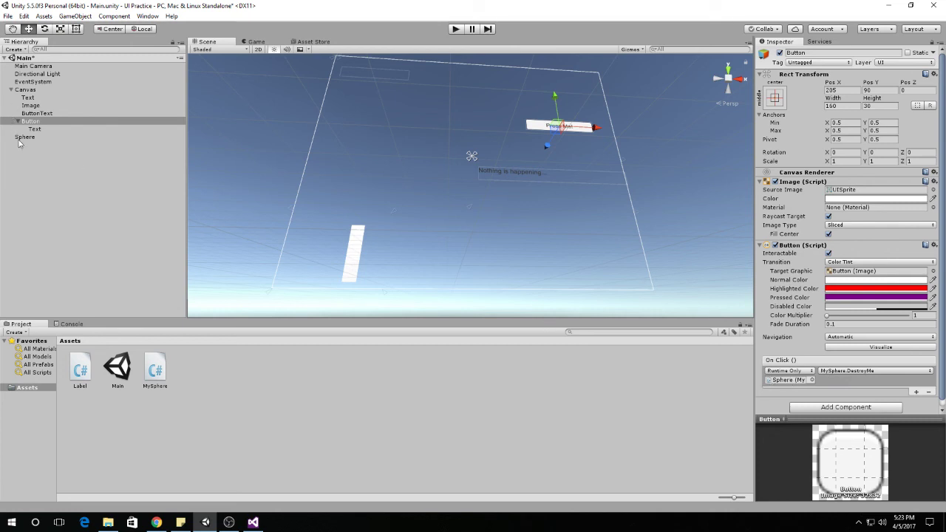
left_click(880, 372)
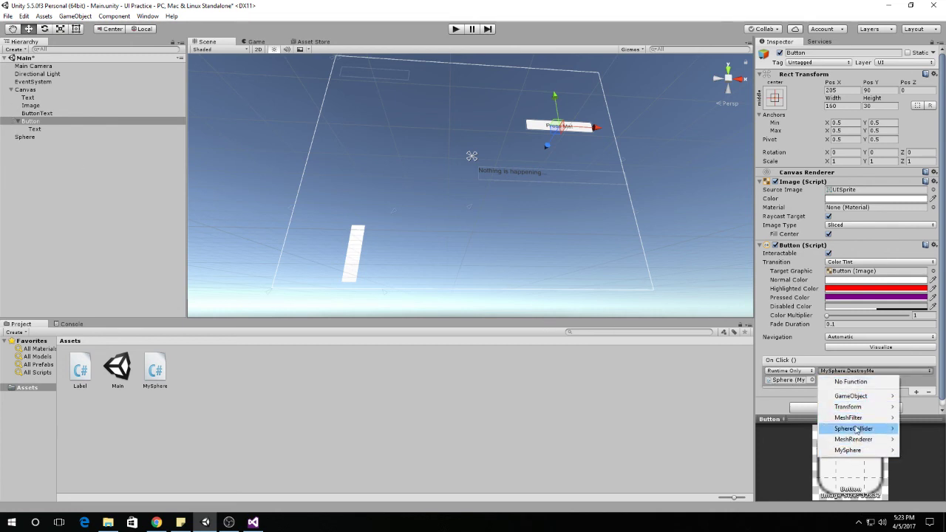
mouse_move(855, 451)
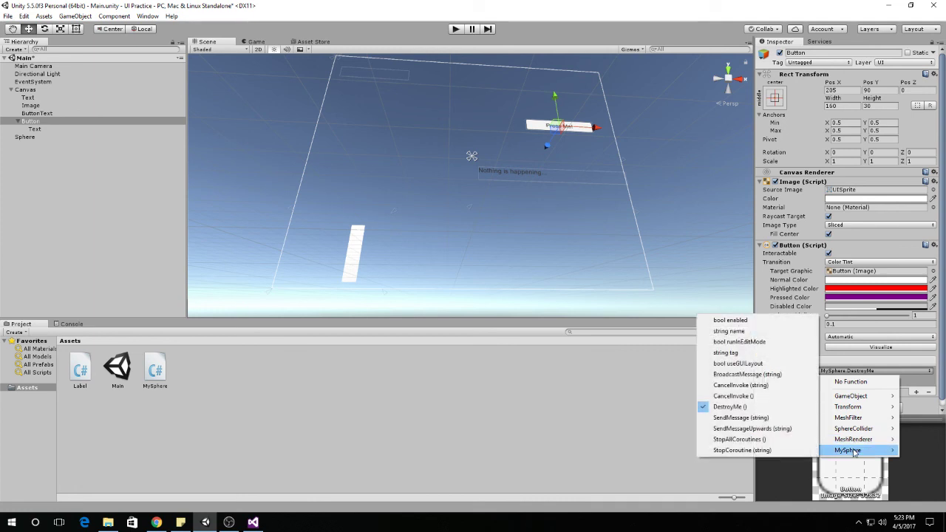
left_click(526, 378)
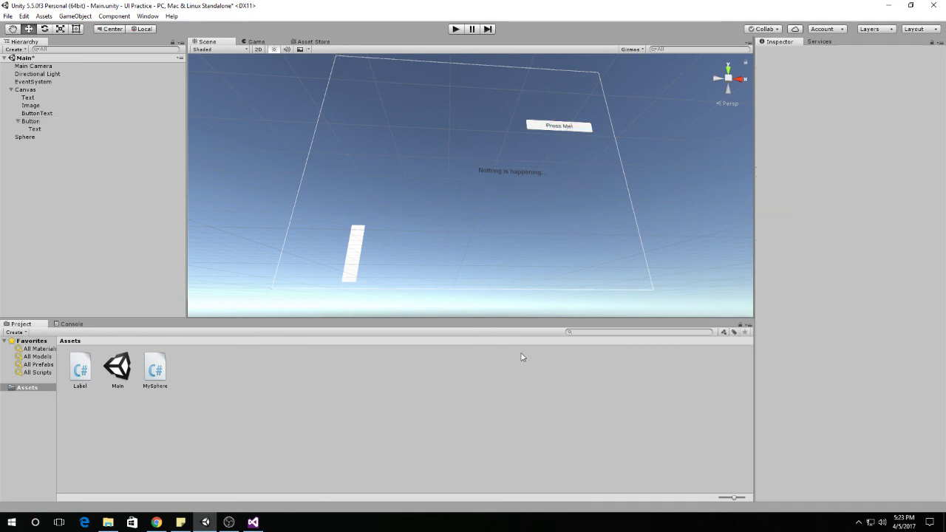
- Run the game, test the Press Me! button on the sphere, and stop the game
left_click(456, 29)
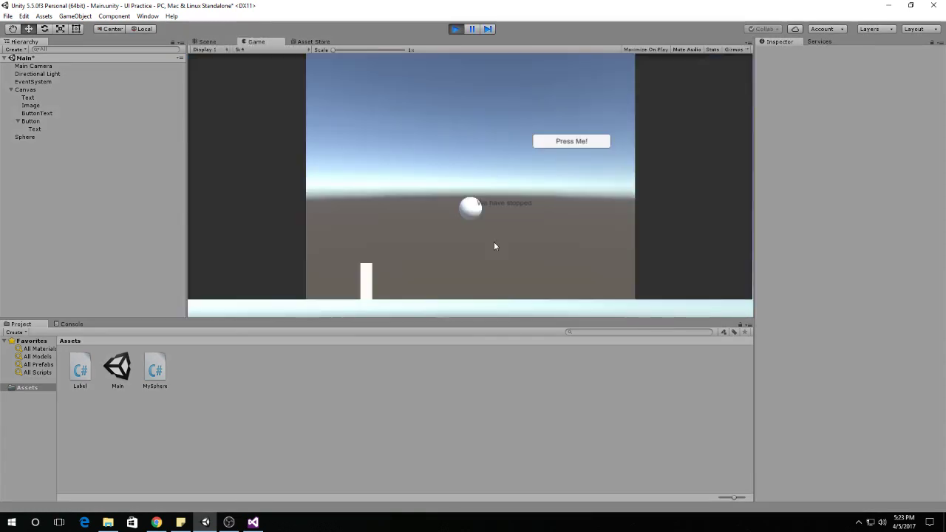
left_click(590, 141)
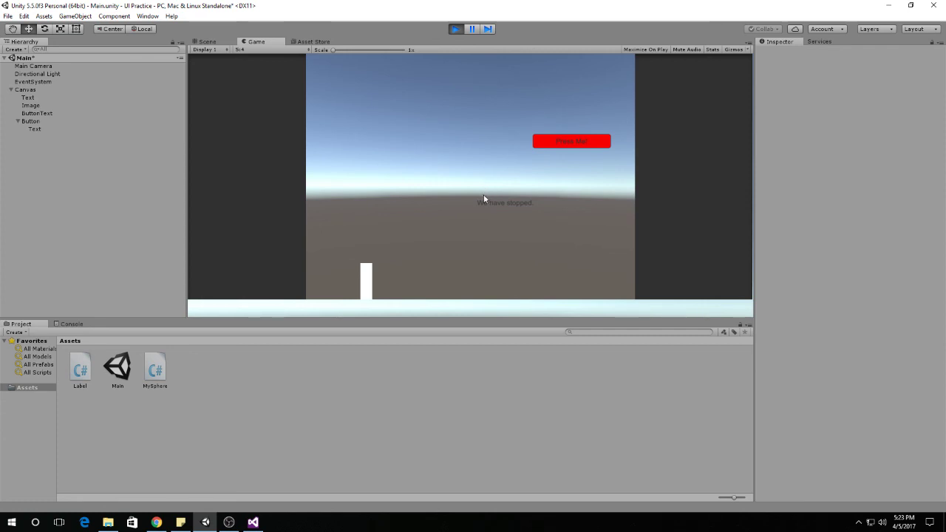
left_click(456, 30)
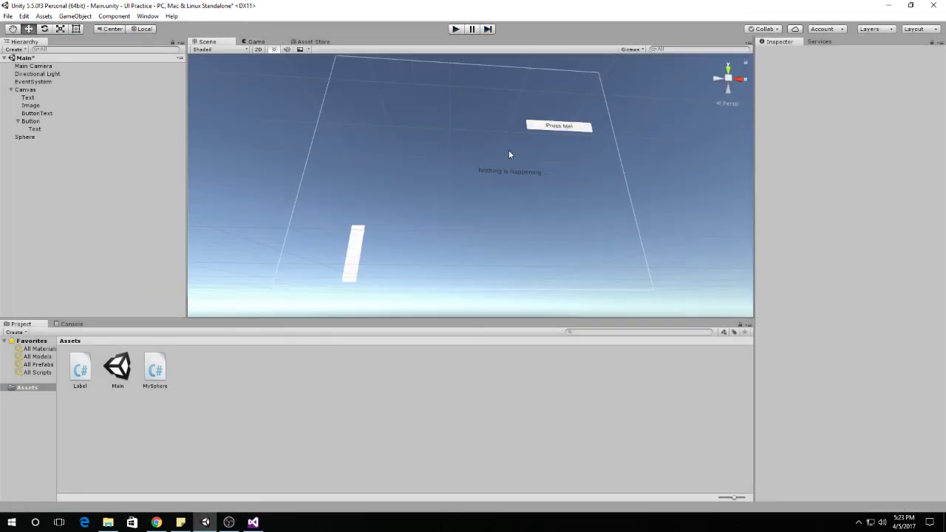
- Review the Button's On Click settings and the scene objects selectable as its target, keeping the Sphere assigned
left_click(562, 126)
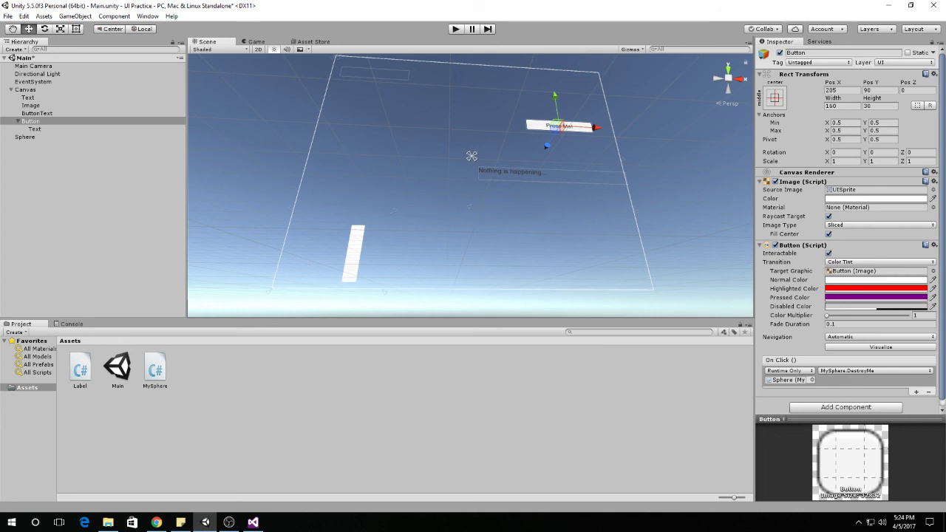
left_click(793, 380)
left_click(811, 380)
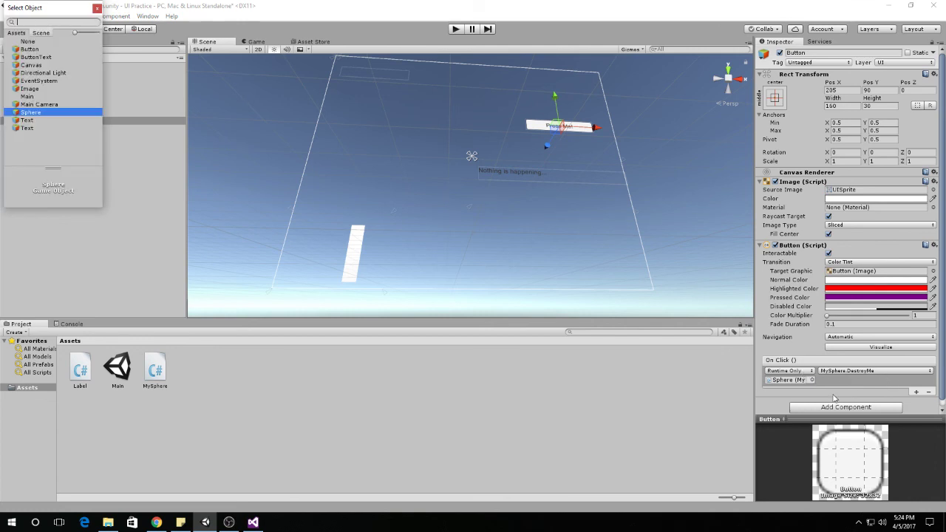
left_click(97, 9)
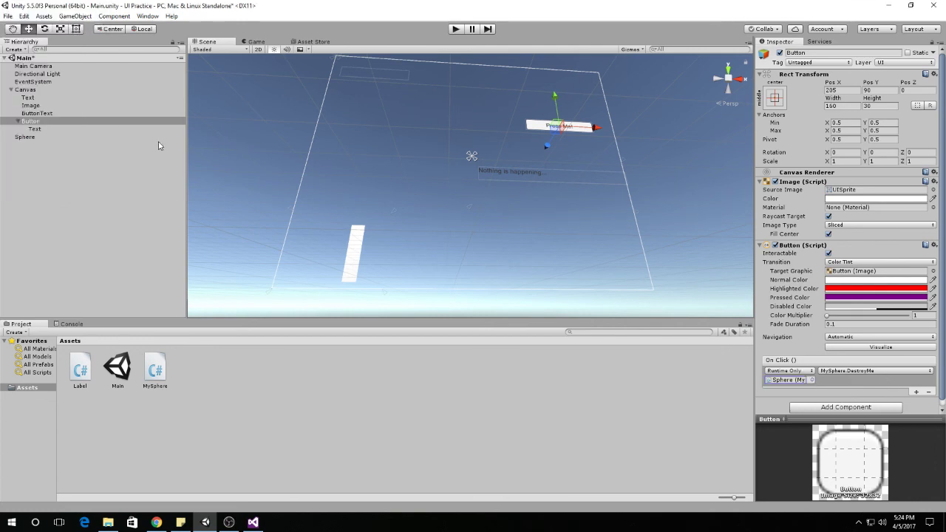